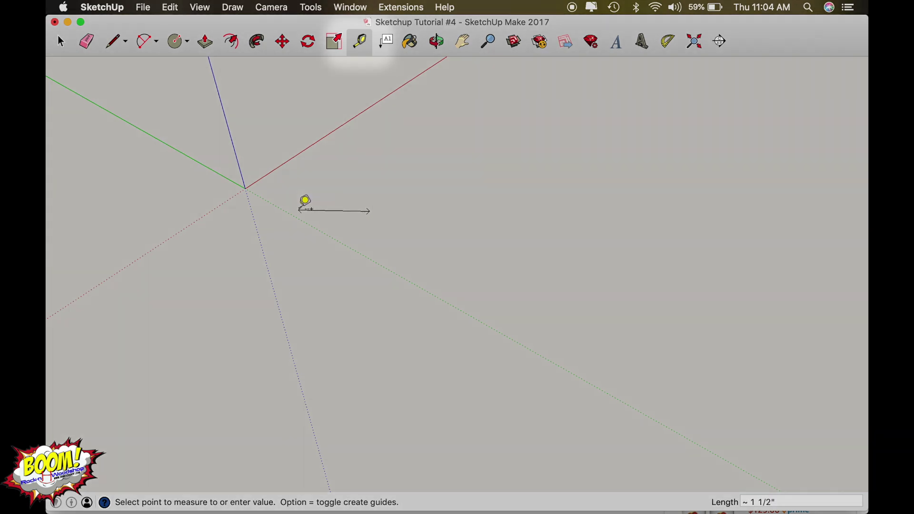
- Create two guide lines for a board outline, one 3" from the green axis and one 12" from the red axis
left_click(305, 200)
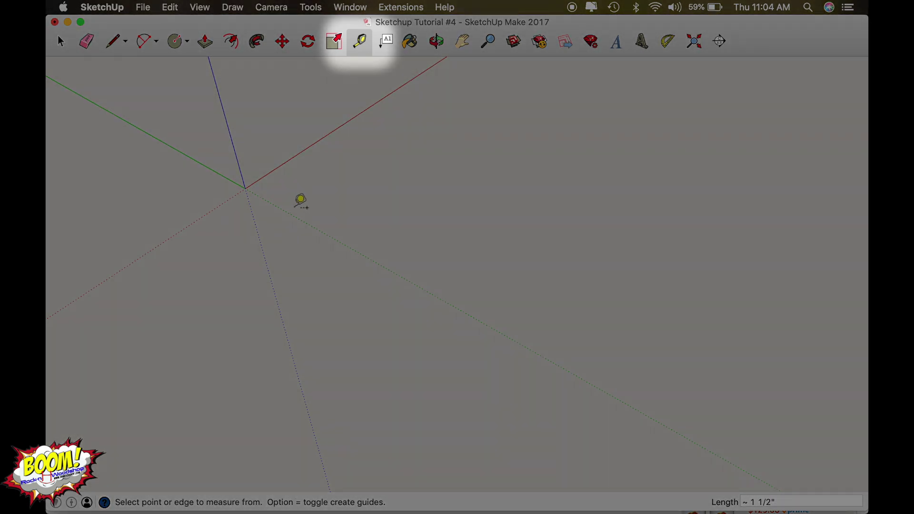
left_click(291, 214)
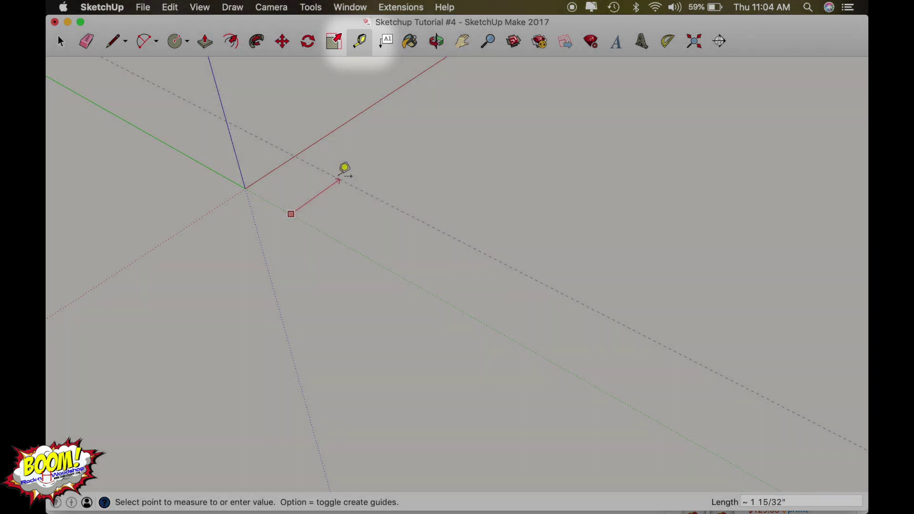
type("3")
key("Return")
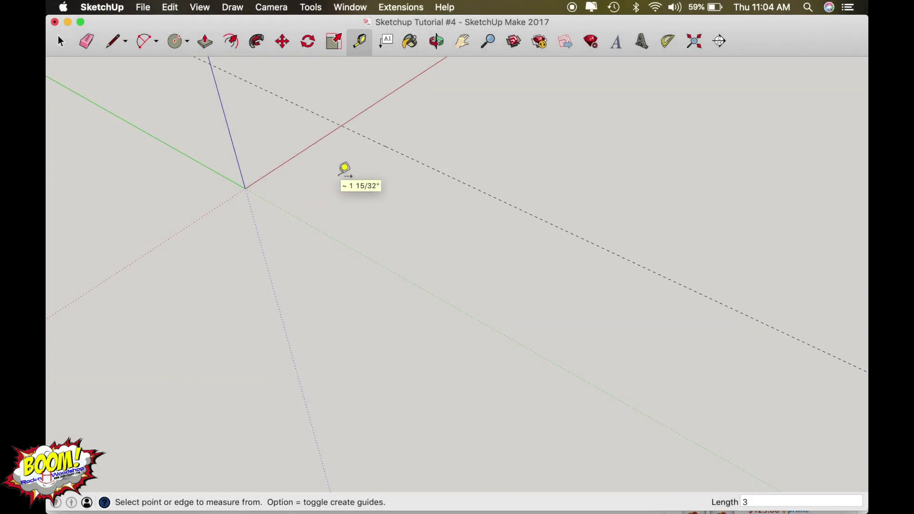
left_click(300, 152)
type("12")
key("Return")
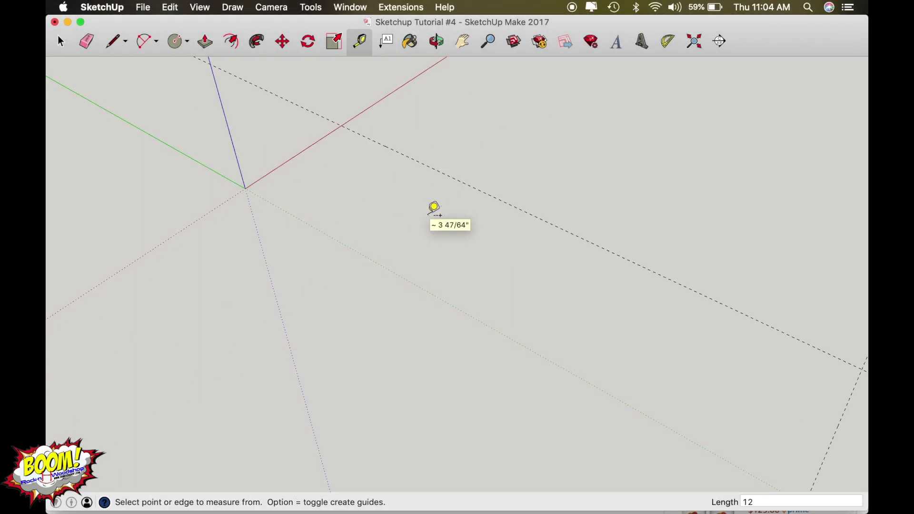
- Draw a 3" by 12" rectangle from the origin to the intersection of the two guides
middle_click_drag(434, 210, 429, 216)
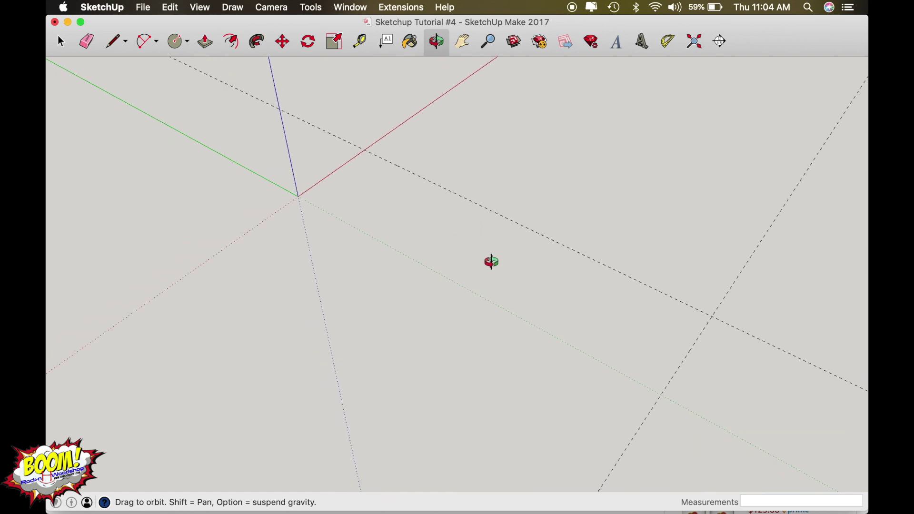
key("r")
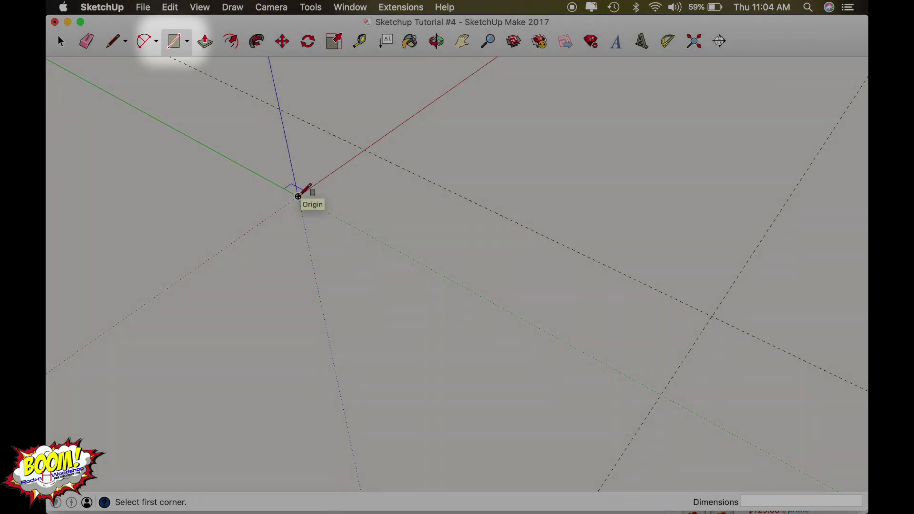
left_click(298, 196)
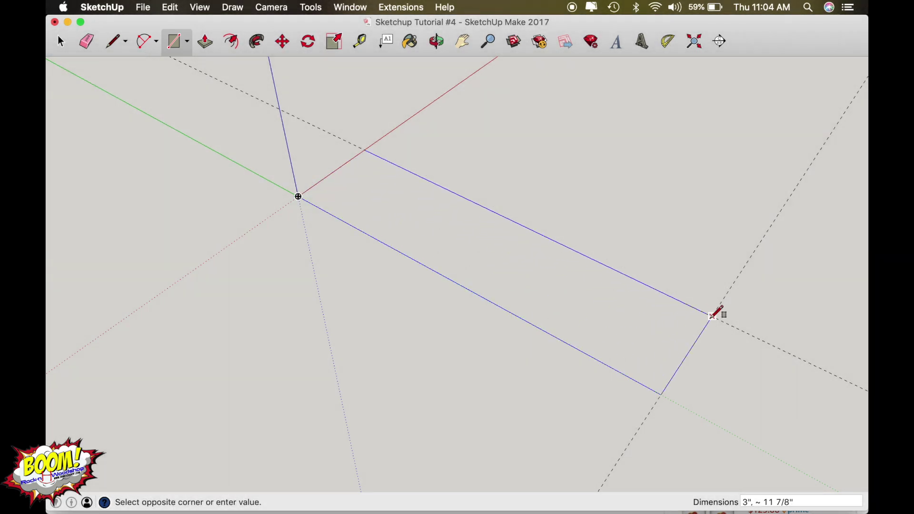
left_click(712, 316)
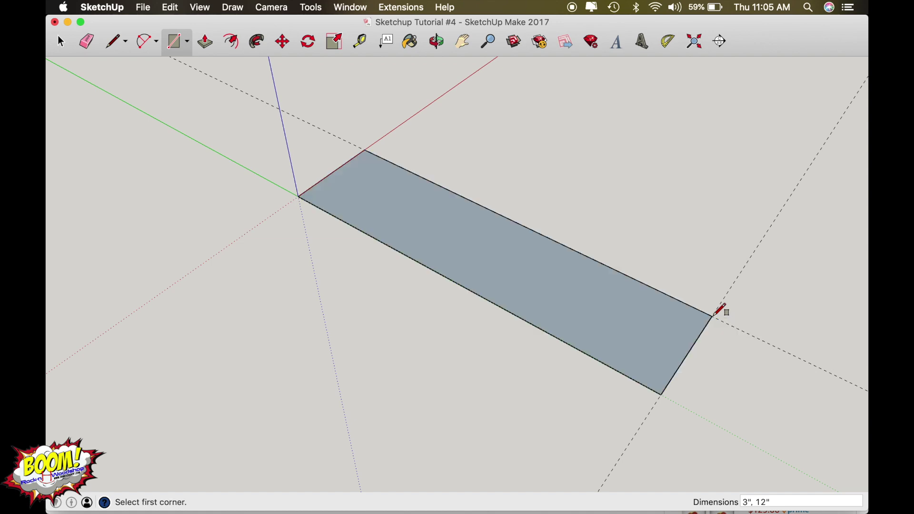
- Pull the rectangle up 0.75" with Push/Pull to form a solid board
key("p")
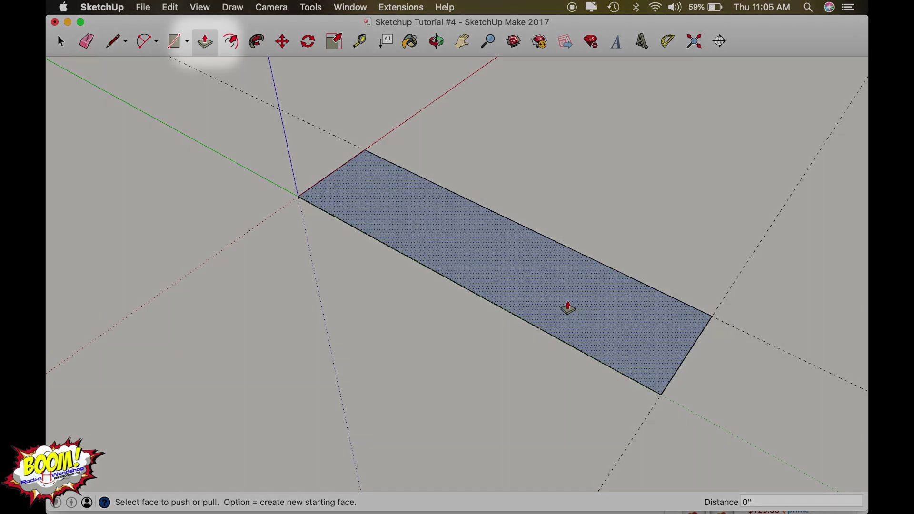
left_click(567, 308)
type(".")
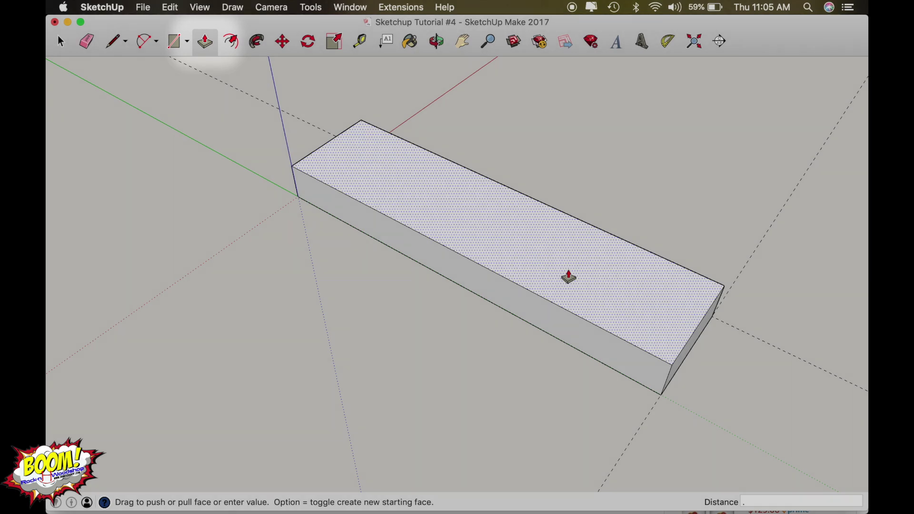
type("75")
key("Return")
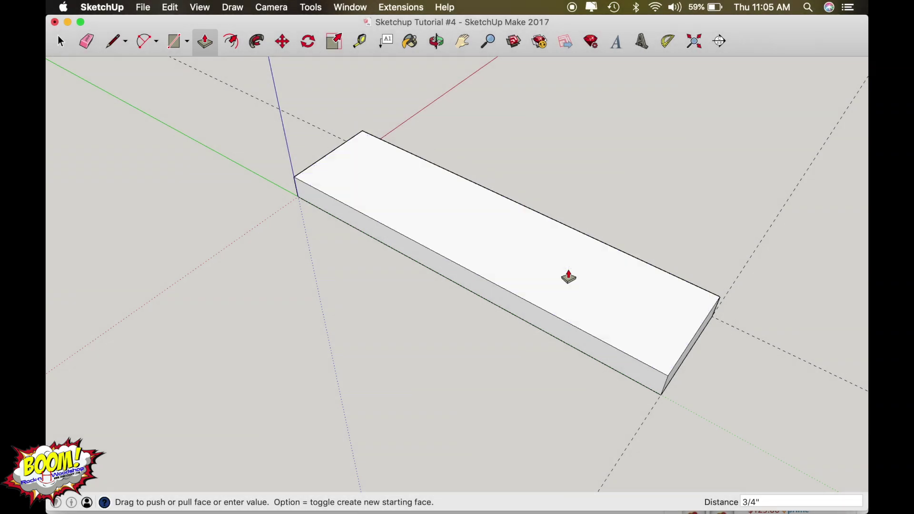
key("space")
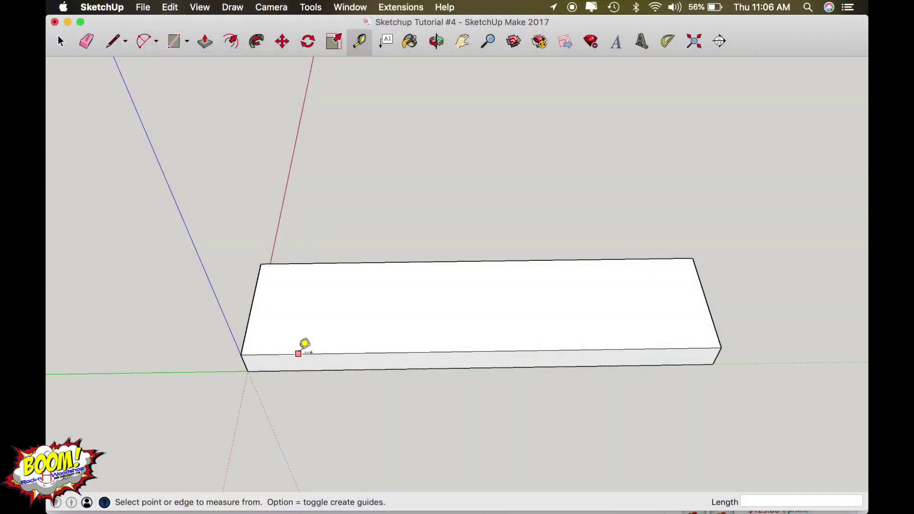
- Add a lengthwise guide 1 1/2" from the front edge of the board's top face, through the end edge's midpoint
left_click(300, 353)
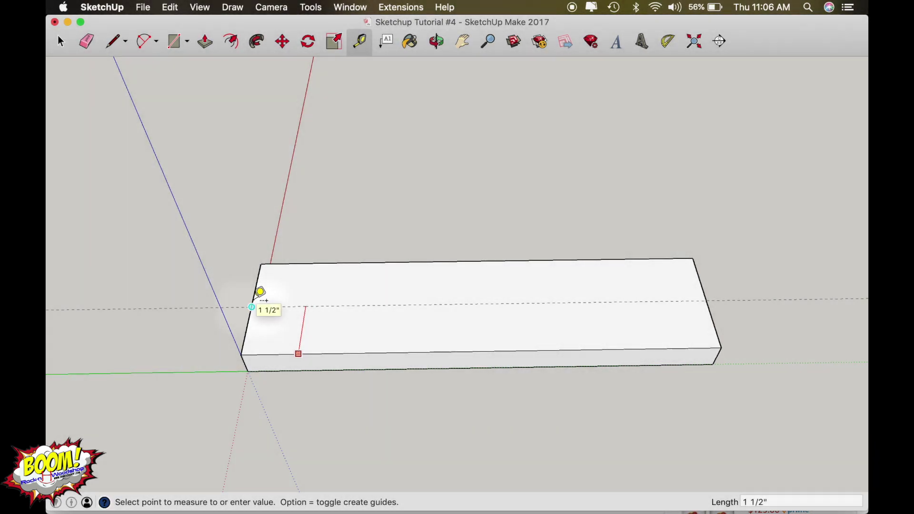
left_click(260, 291)
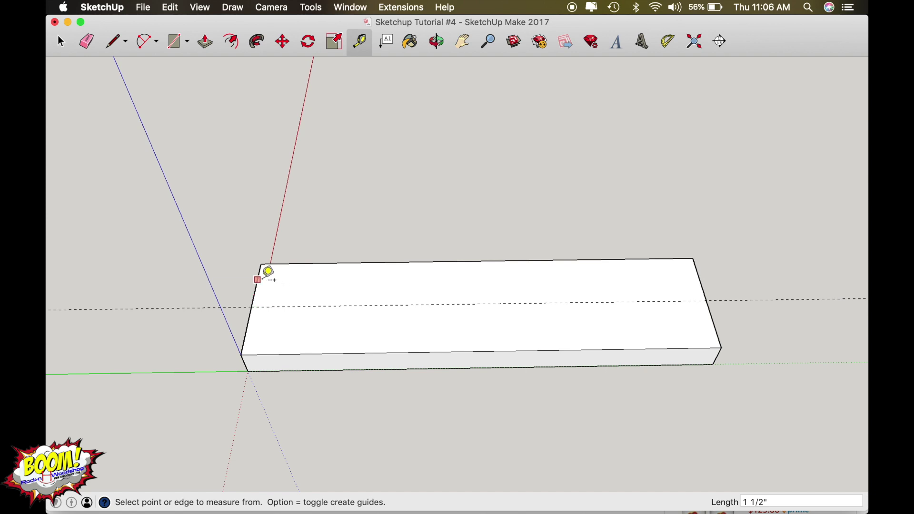
- Add guides 3/4" to either side of the board's centre guide and delete the centre guide
left_click(298, 306)
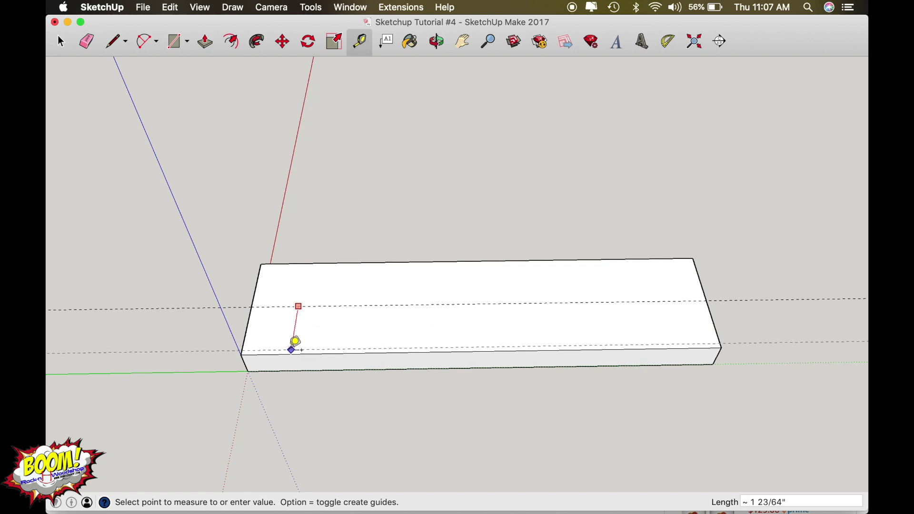
left_click(303, 322)
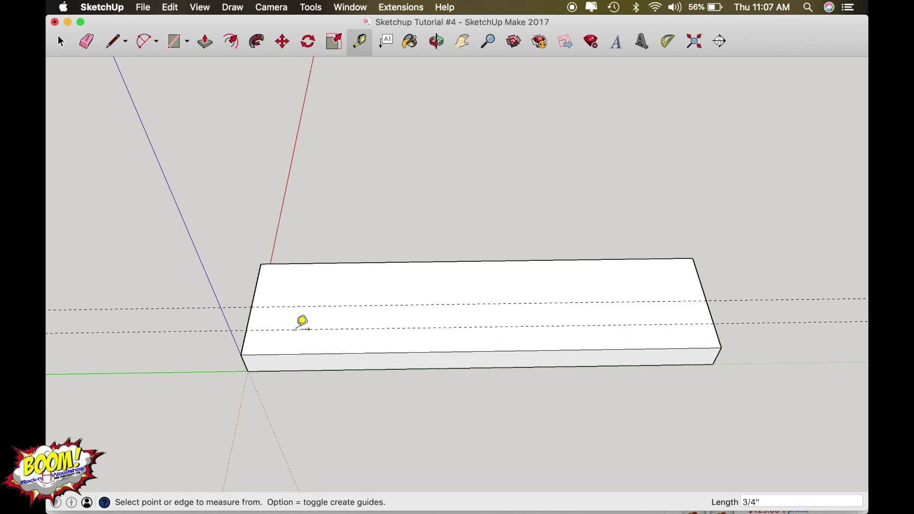
left_click(307, 306)
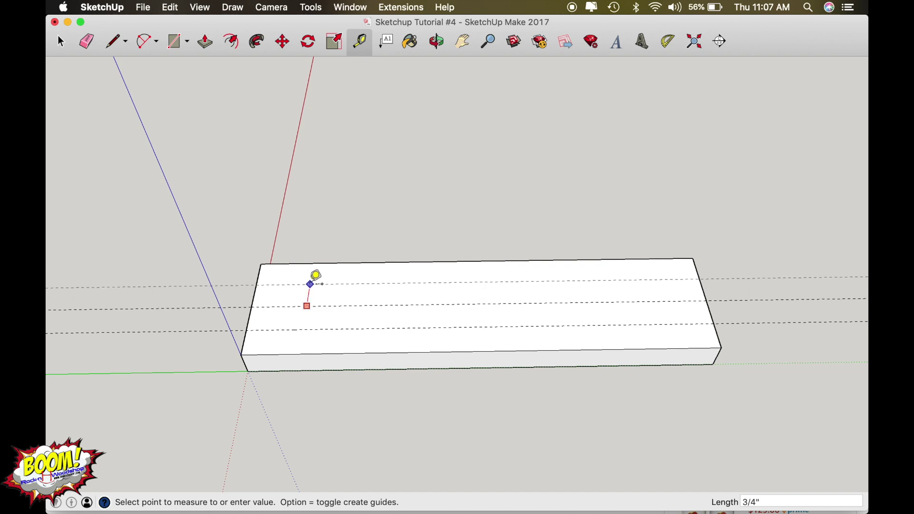
left_click(323, 284)
key("space")
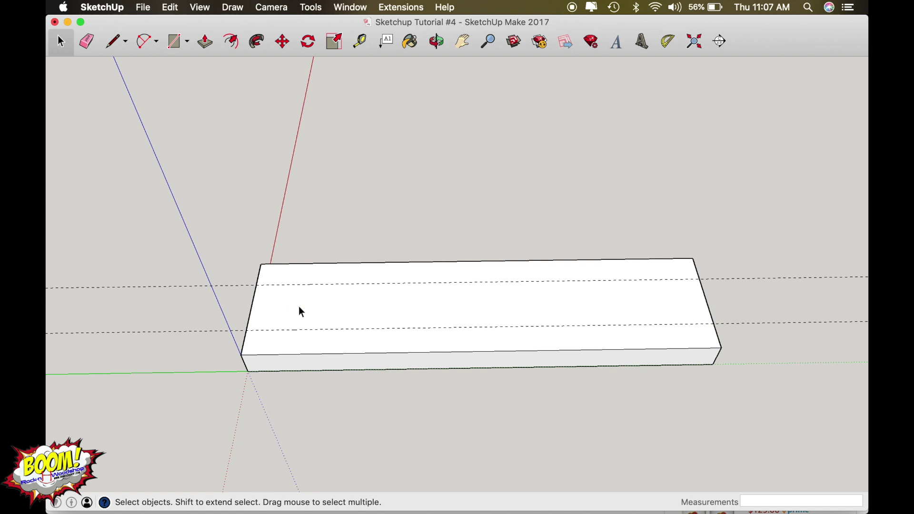
- Check that the board is not a component by selecting all its connected faces and edges, and clear the selection
key("o")
left_click_drag(281, 298, 275, 273)
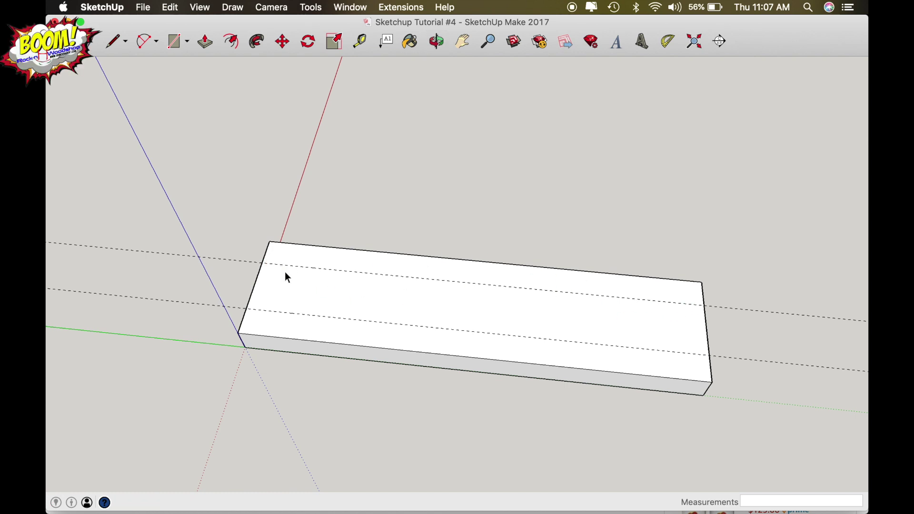
triple_click(299, 294)
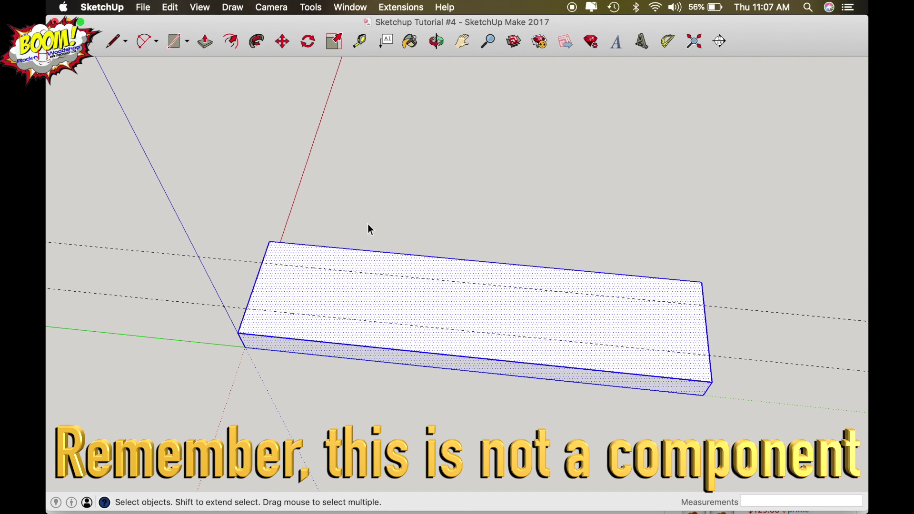
left_click(351, 211)
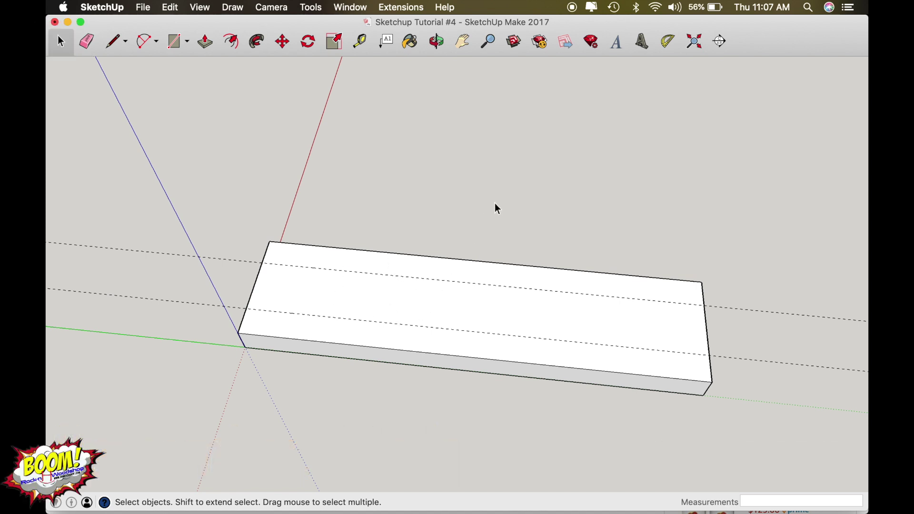
- Open the 3D Warehouse and search it for "Pocket hole"
key("o")
left_click_drag(423, 287, 427, 235)
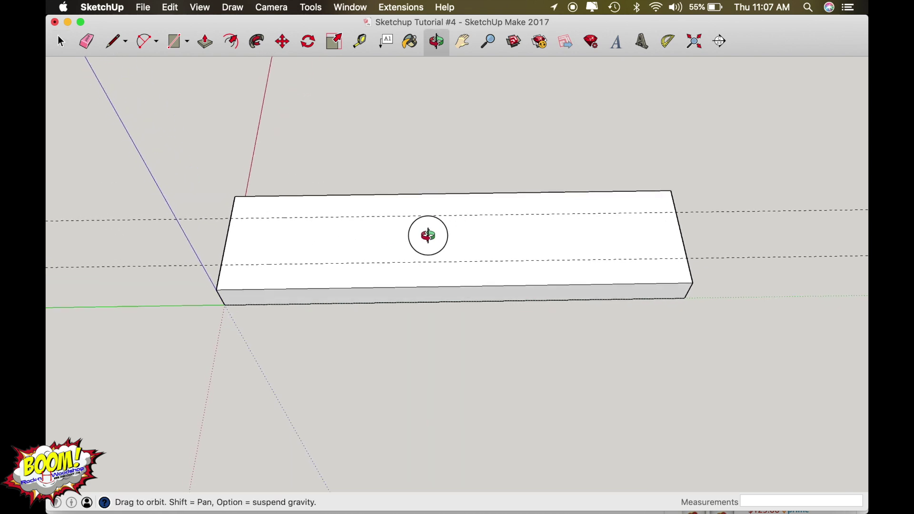
key("space")
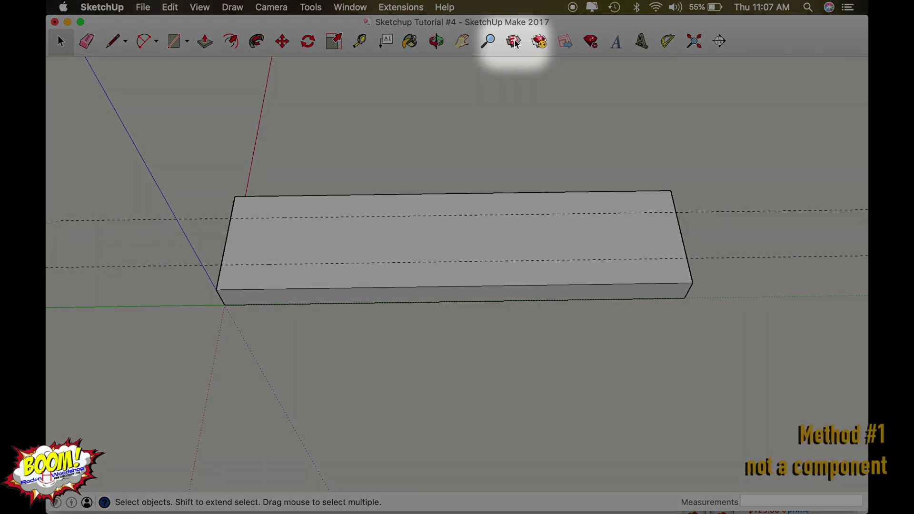
left_click(515, 42)
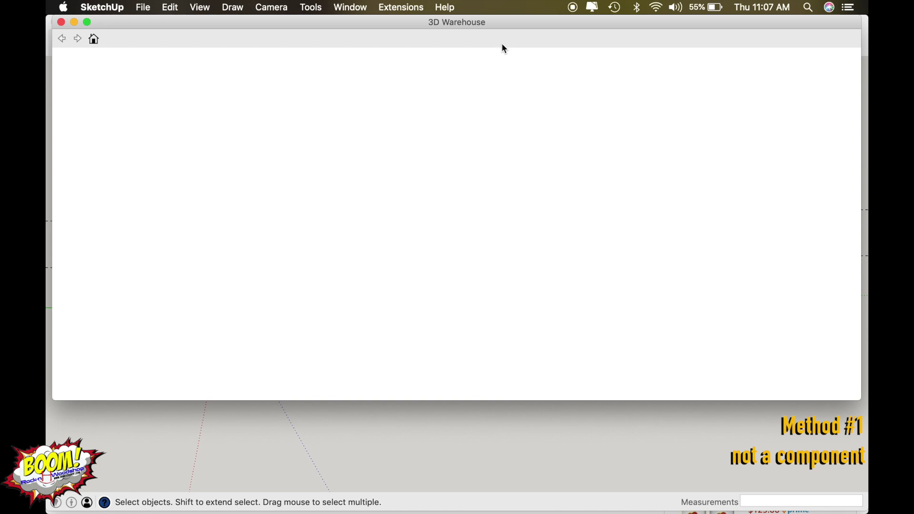
type("Pocket hol")
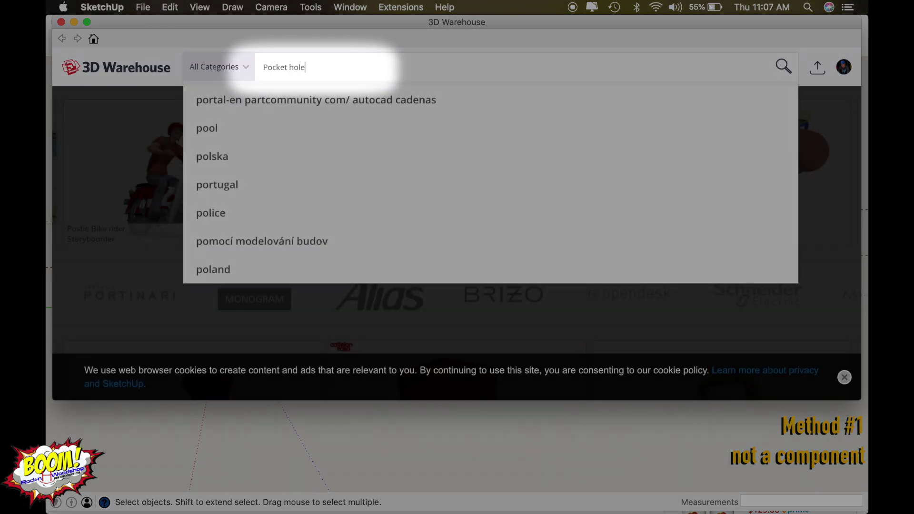
type("e")
key("Return")
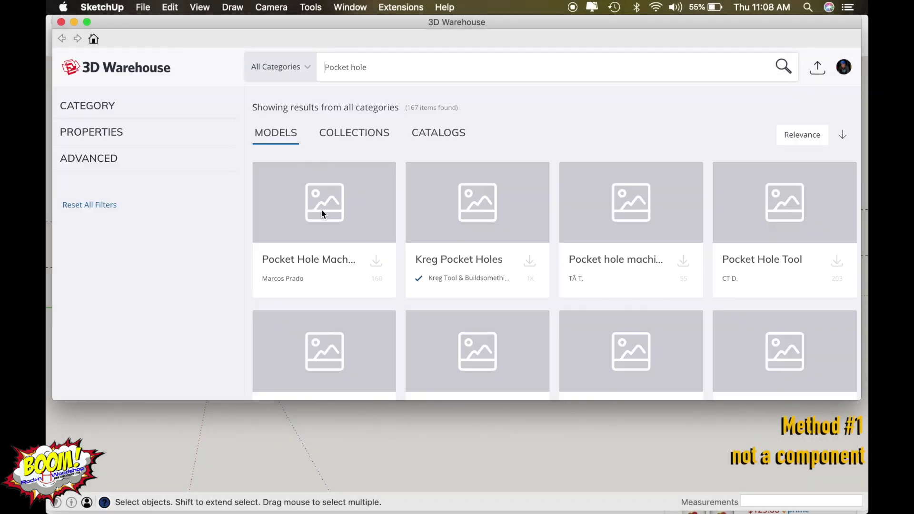
- Find the Kreg Pocket Hole 1" model in the search results and load it directly into the current model
scroll(322, 211, "down", 5)
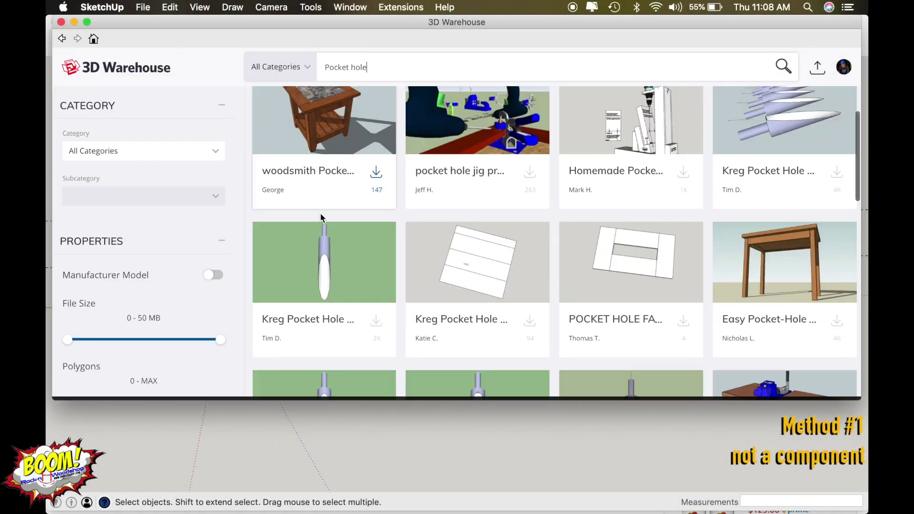
scroll(381, 214, "up", 5)
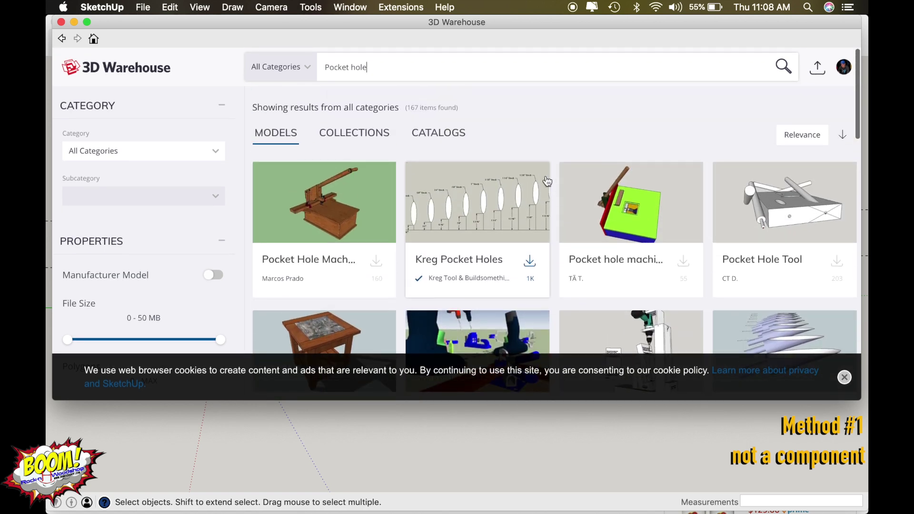
scroll(530, 209, "down", 2)
scroll(507, 275, "down", 2)
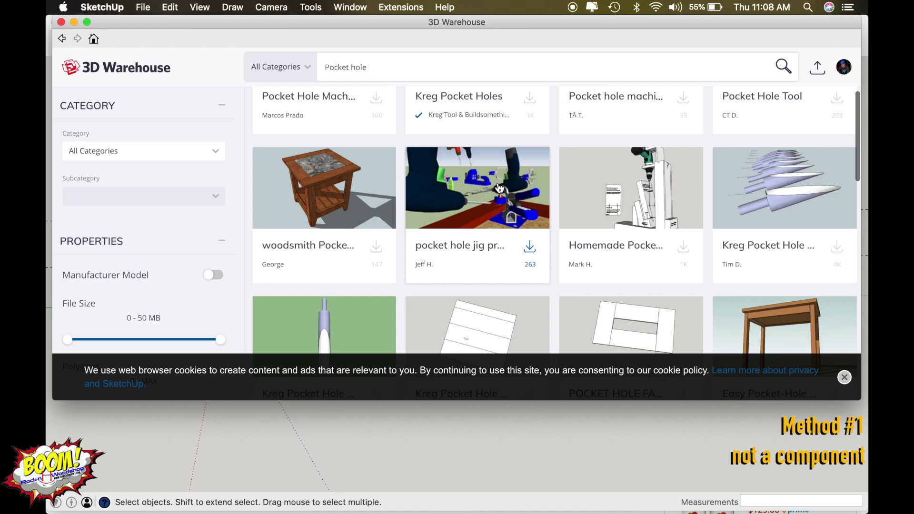
scroll(498, 188, "down", 3)
scroll(498, 188, "up", 1)
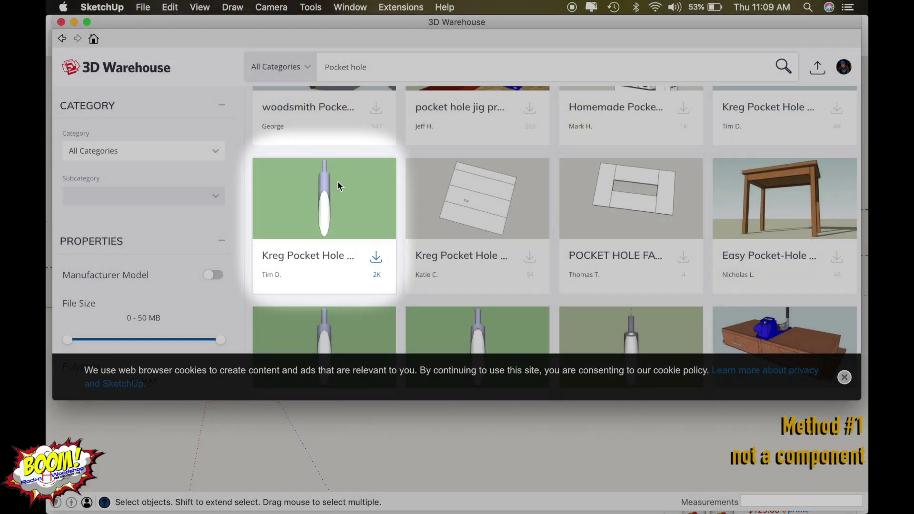
left_click(338, 181)
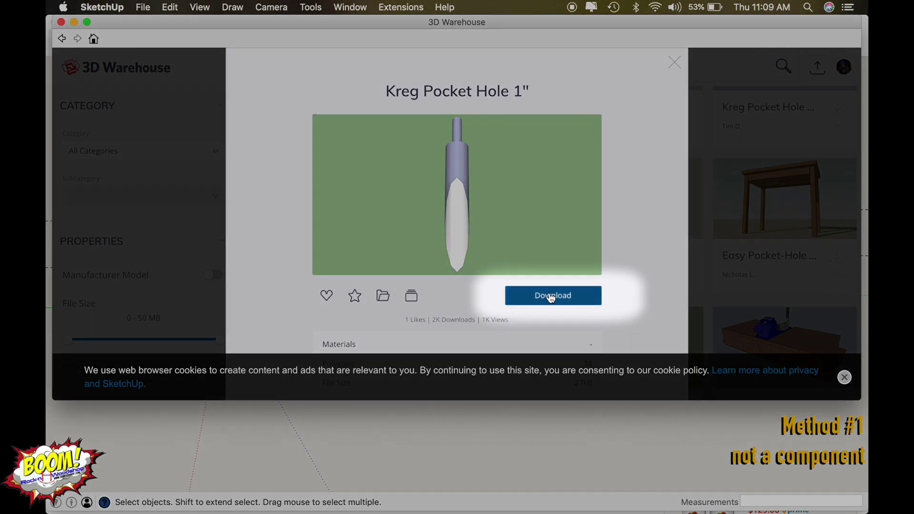
left_click(551, 296)
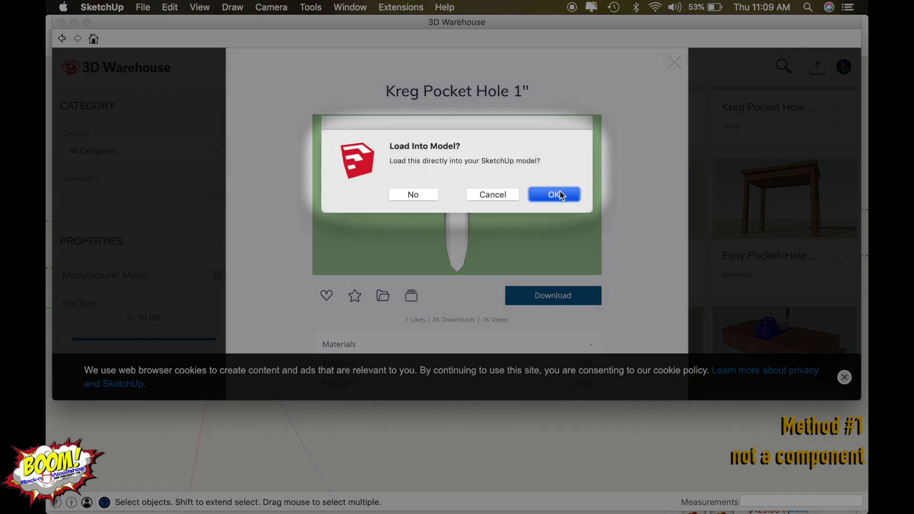
left_click(559, 191)
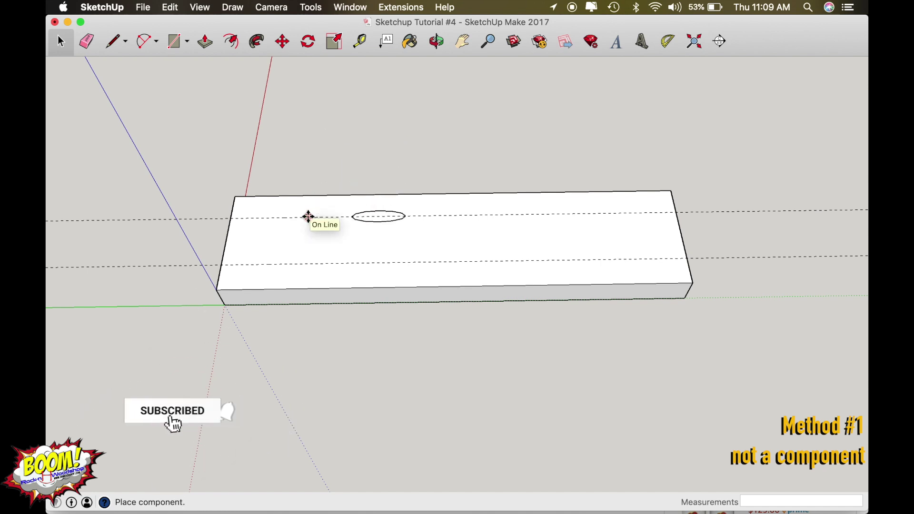
- Place the pocket hole component where the rear guide meets the board's end edge nearest the origin
left_click(232, 218)
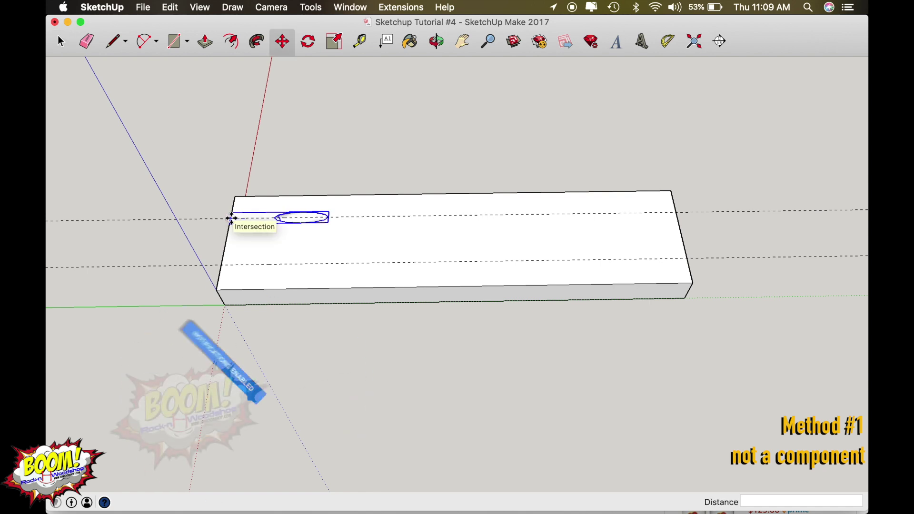
key("o")
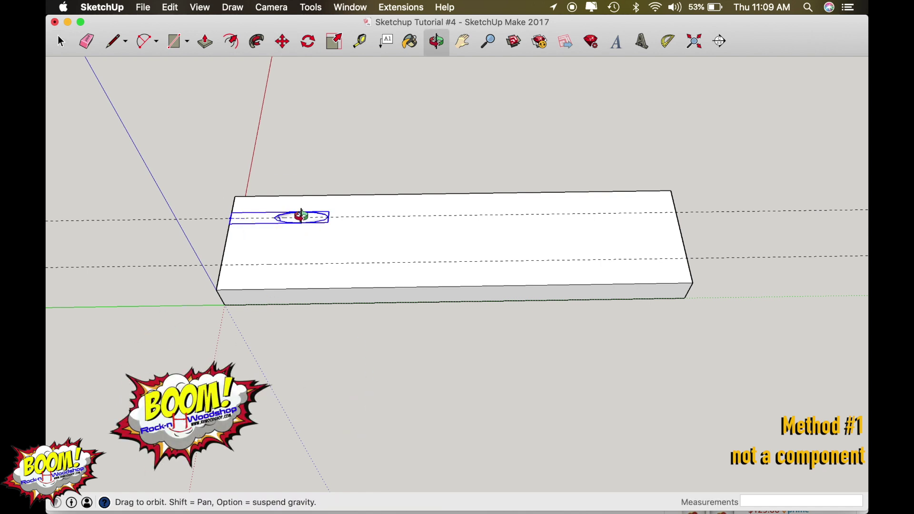
- Try to make the board's connected faces and edges a component named "Board 1" without exploding the pocket hole, and undo it
scroll(302, 218, "up", 5)
left_click_drag(301, 217, 365, 209)
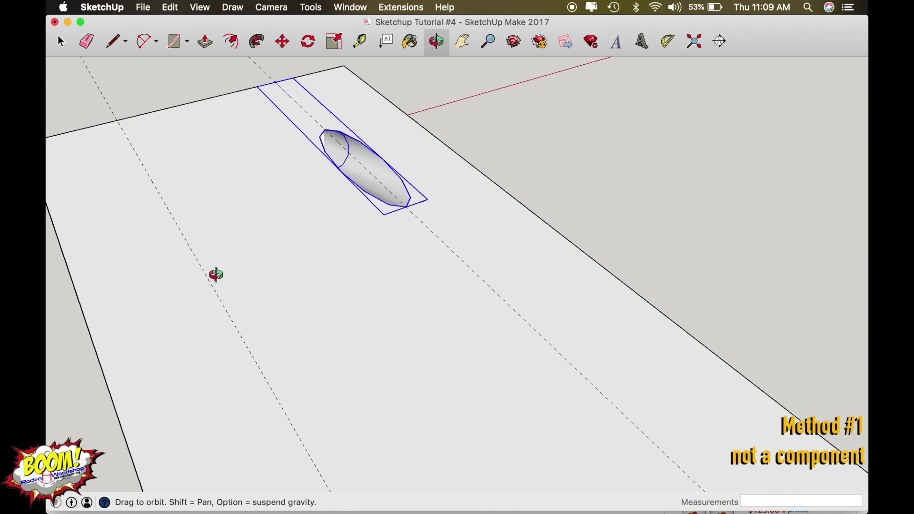
left_click_drag(391, 197, 483, 190)
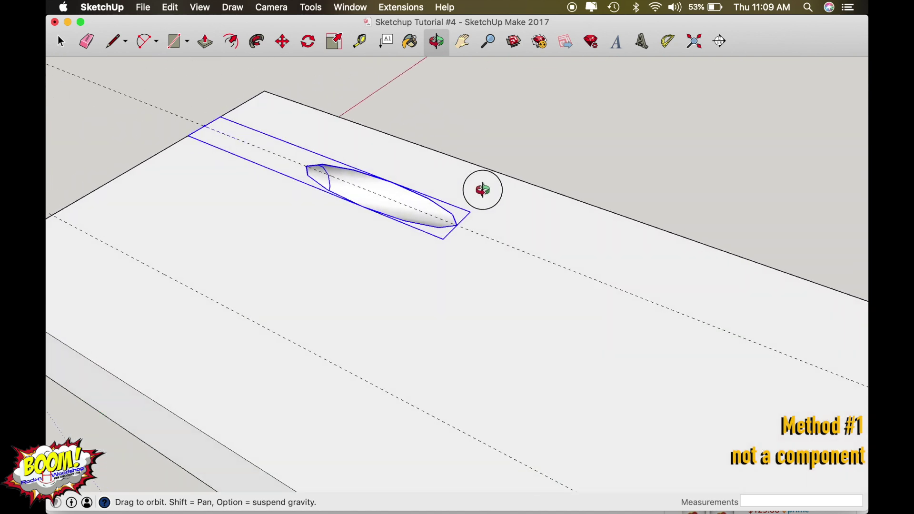
key("space")
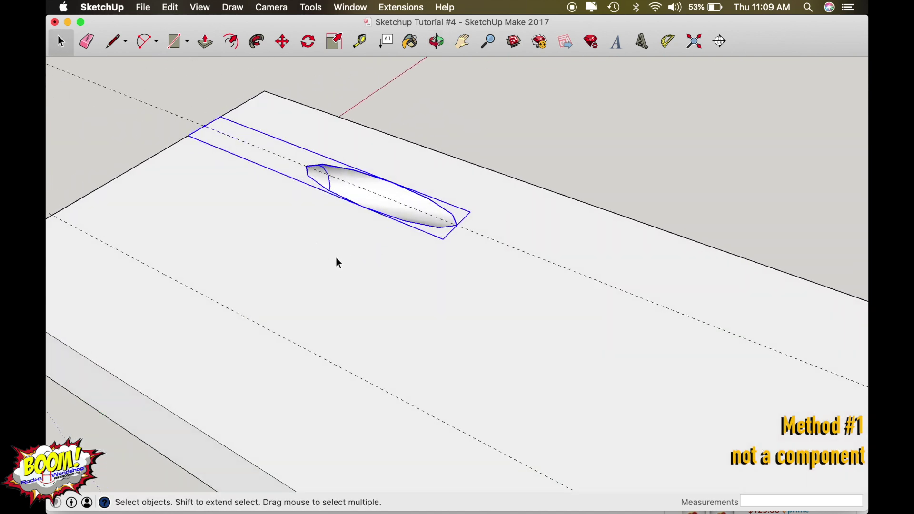
triple_click(307, 262)
key("g")
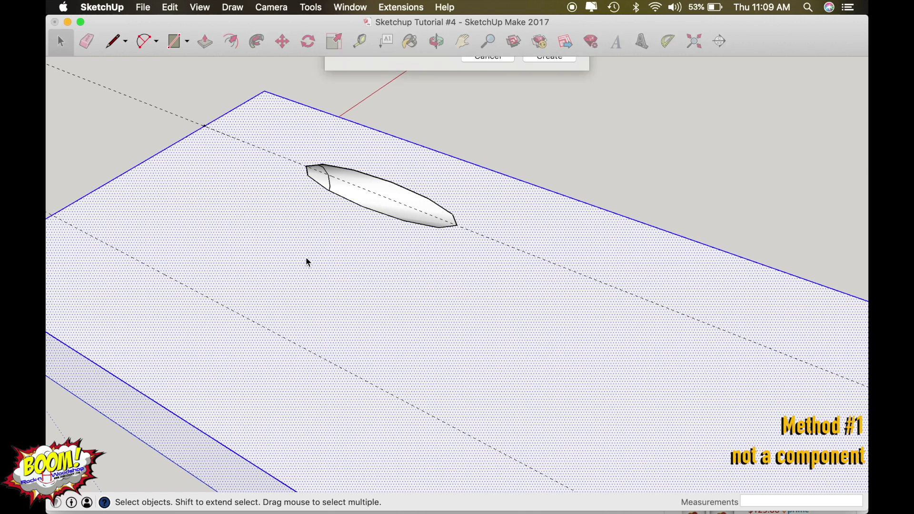
type("Board 1")
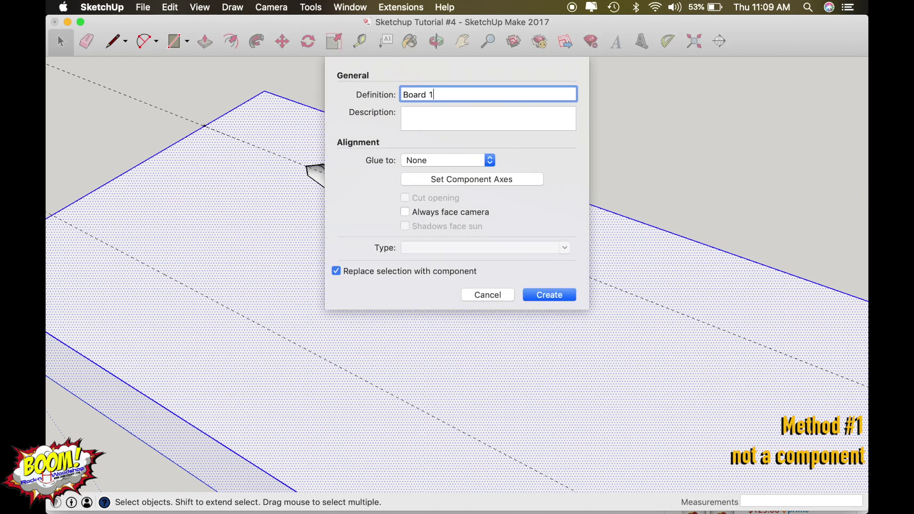
key("Return")
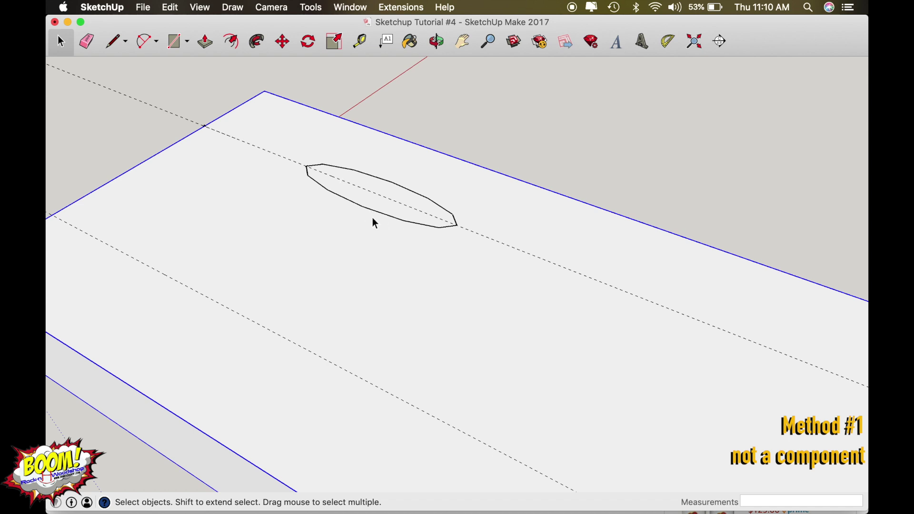
key("super+z")
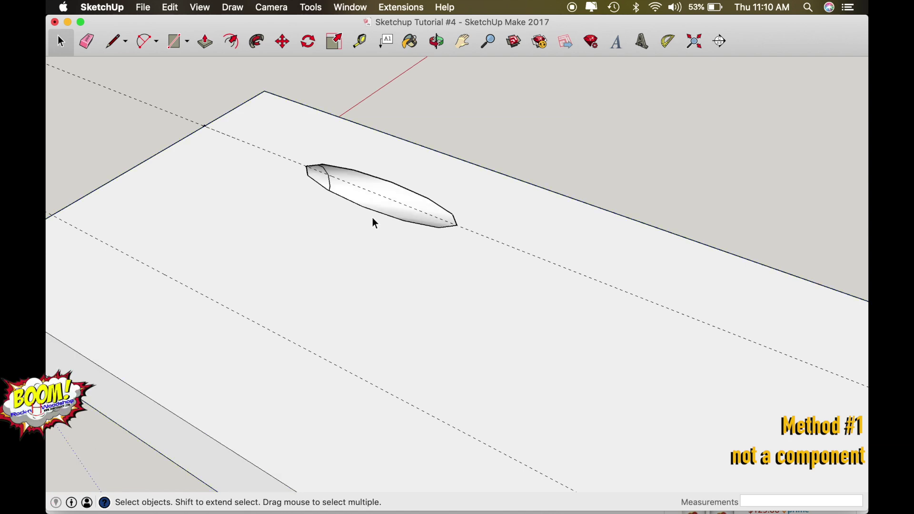
- Select the board's connected geometry to check whether the pocket hole is part of it
left_click(308, 296)
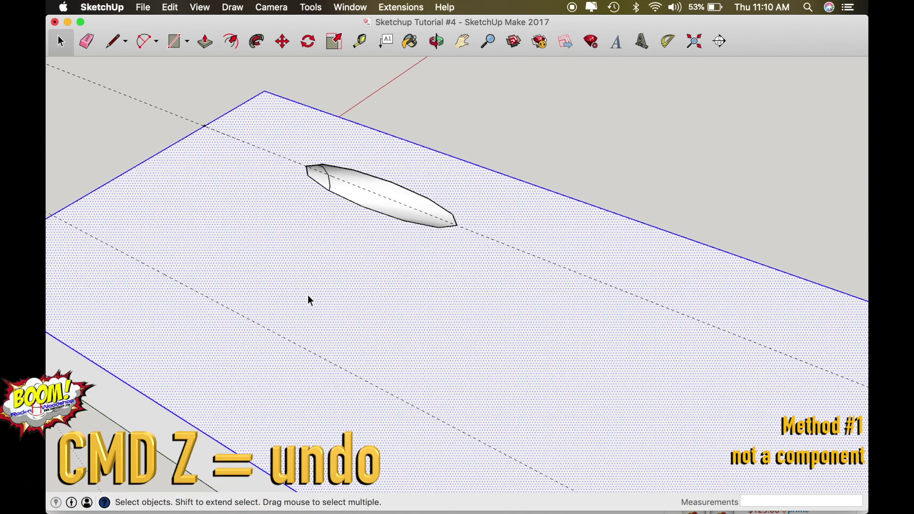
middle_click_drag(309, 300, 427, 305)
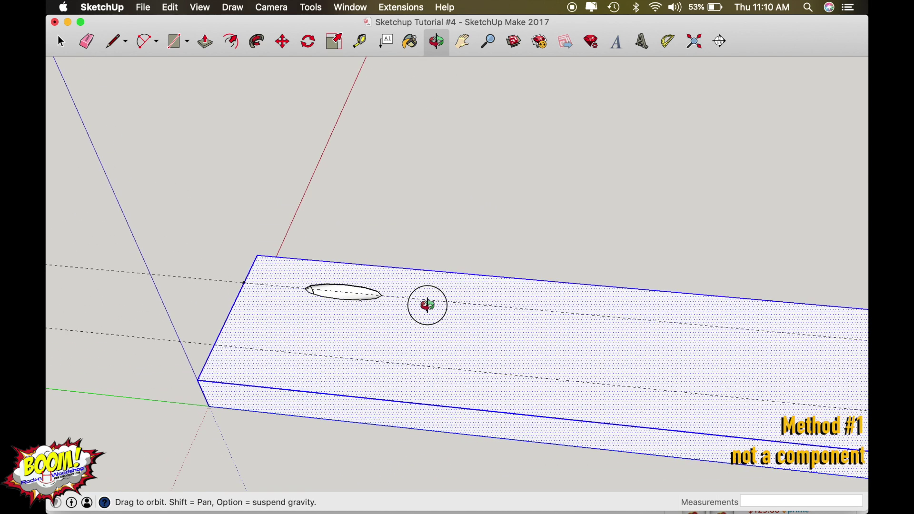
left_click(352, 300)
triple_click(346, 326)
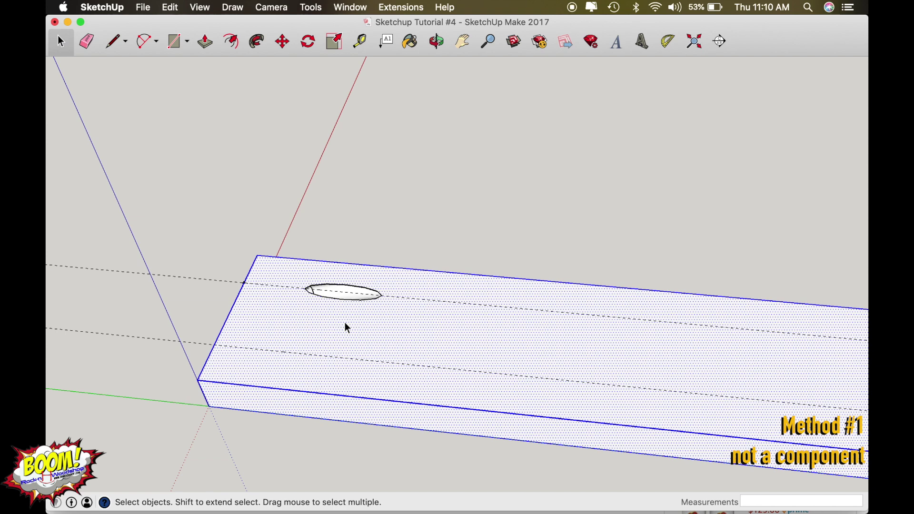
- Copy the pocket hole 1 1/2" along the board's end edge, from the rear guide's intersection to the front guide's
scroll(345, 325, "down", 3)
middle_click_drag(345, 321, 395, 295)
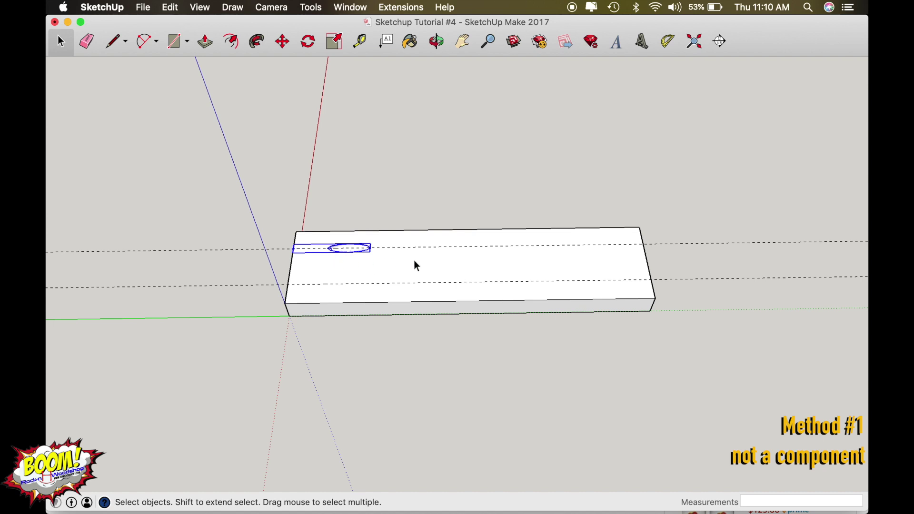
scroll(366, 253, "up", 5)
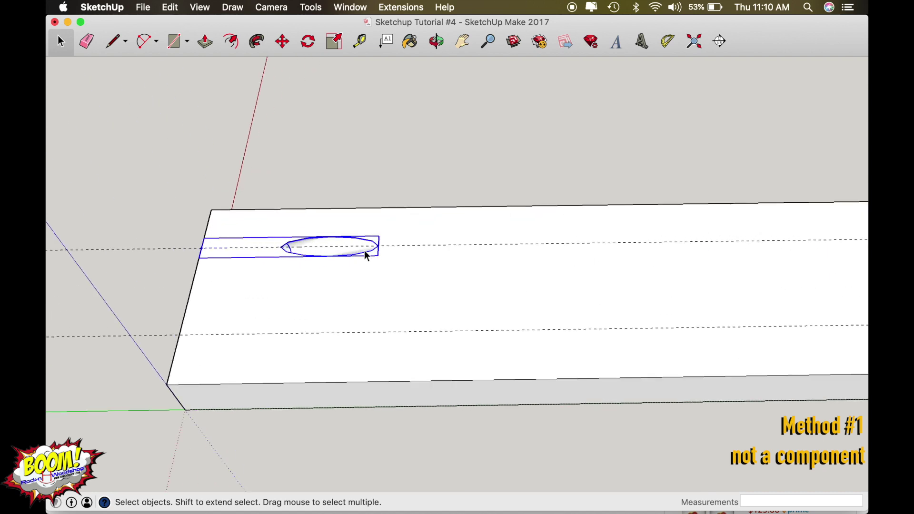
key("m")
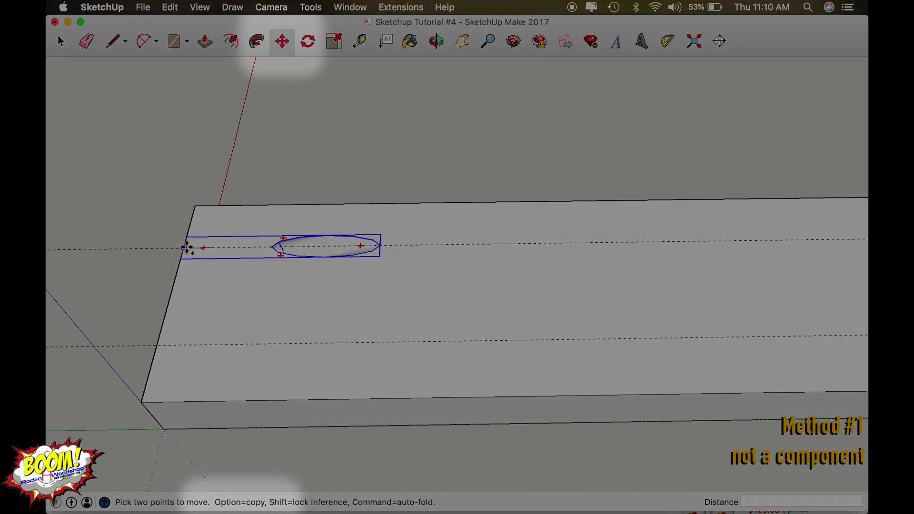
key("alt")
left_click(184, 247)
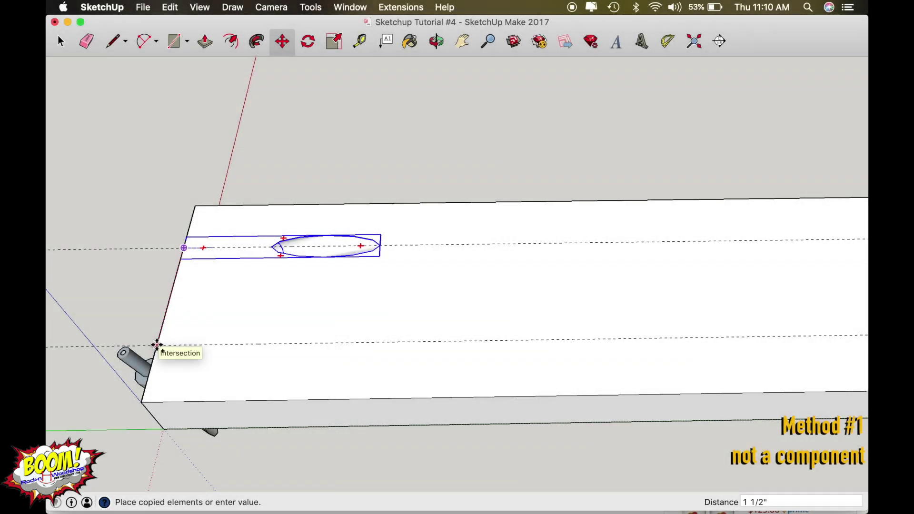
left_click(157, 344)
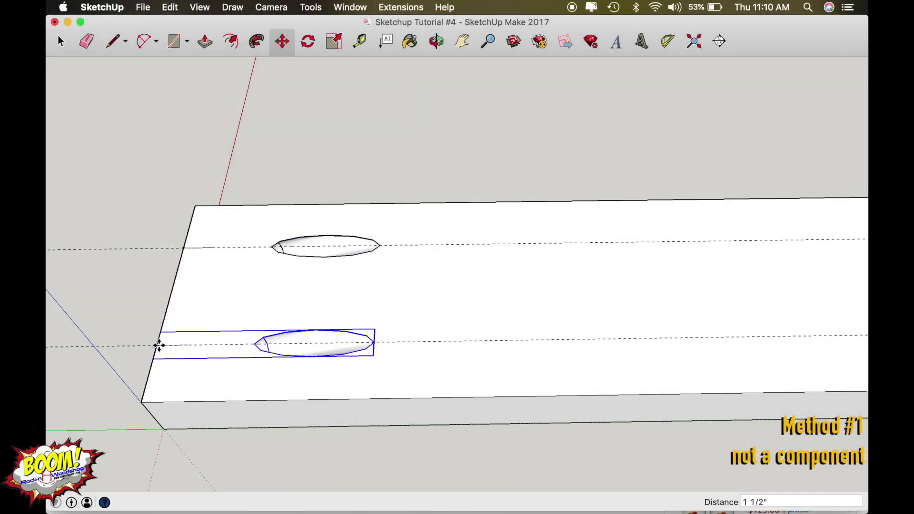
key("space")
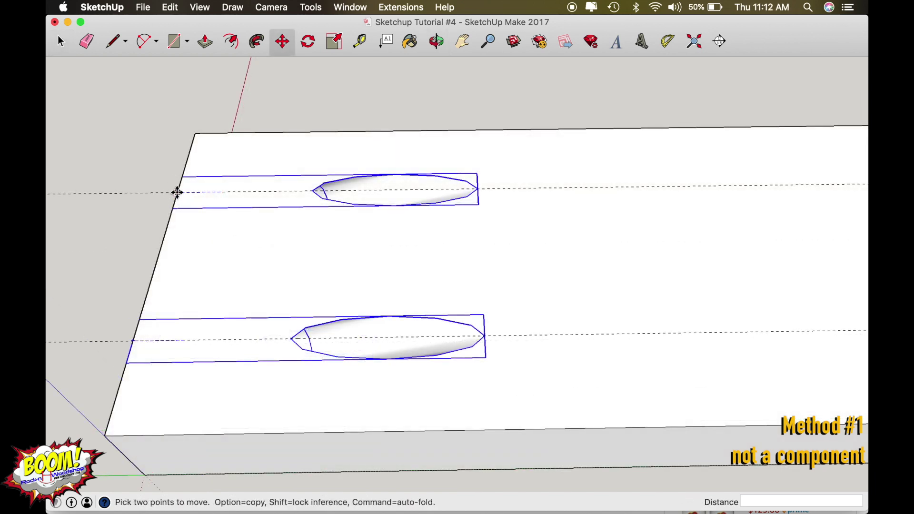
- Copy both pocket holes together about 6 7/16" along the guides toward the far end of the board
key("alt")
left_click(177, 193)
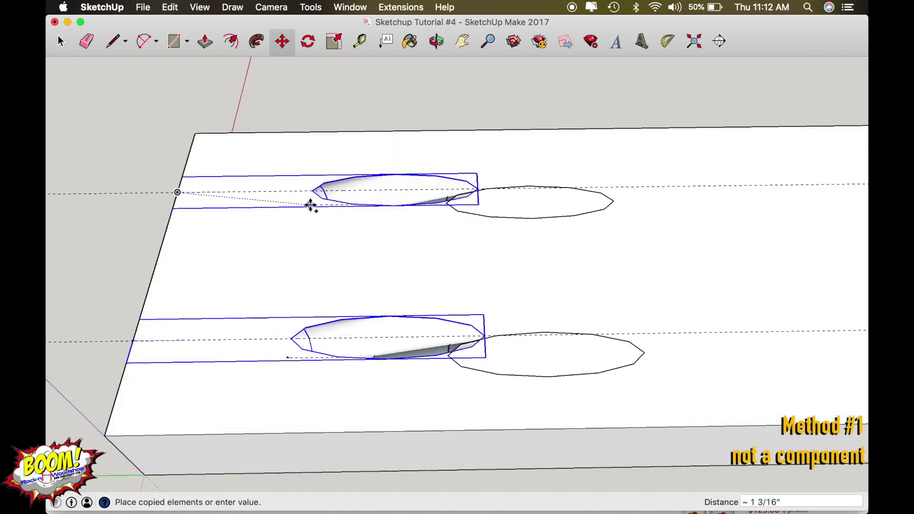
scroll(310, 204, "down", 5)
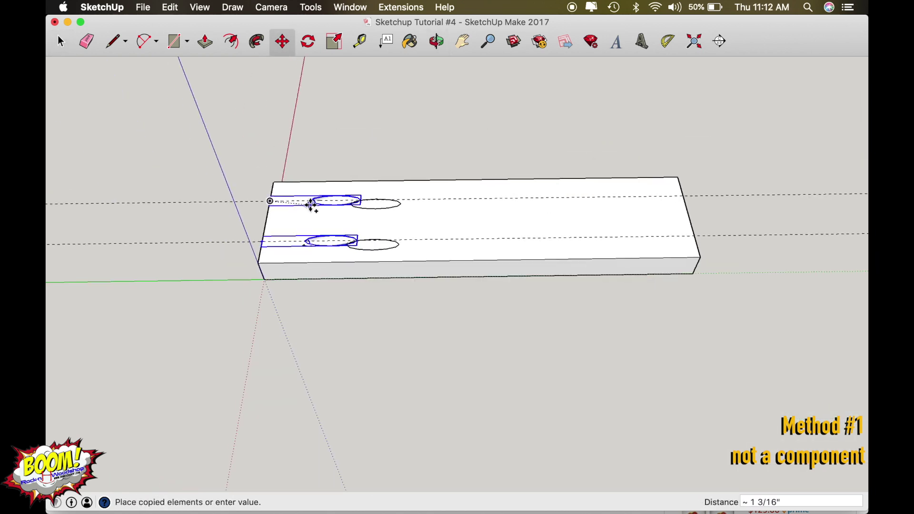
left_click(476, 197)
scroll(532, 211, "up", 5)
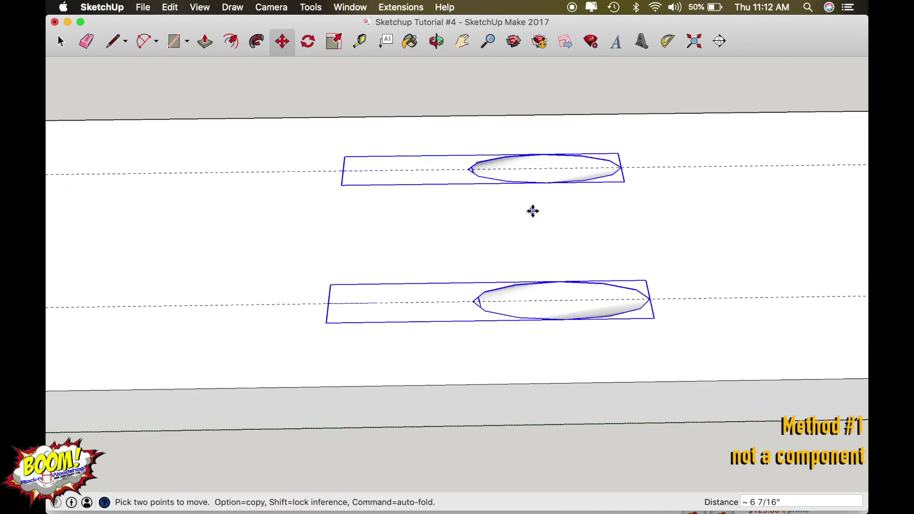
key("m")
key("space")
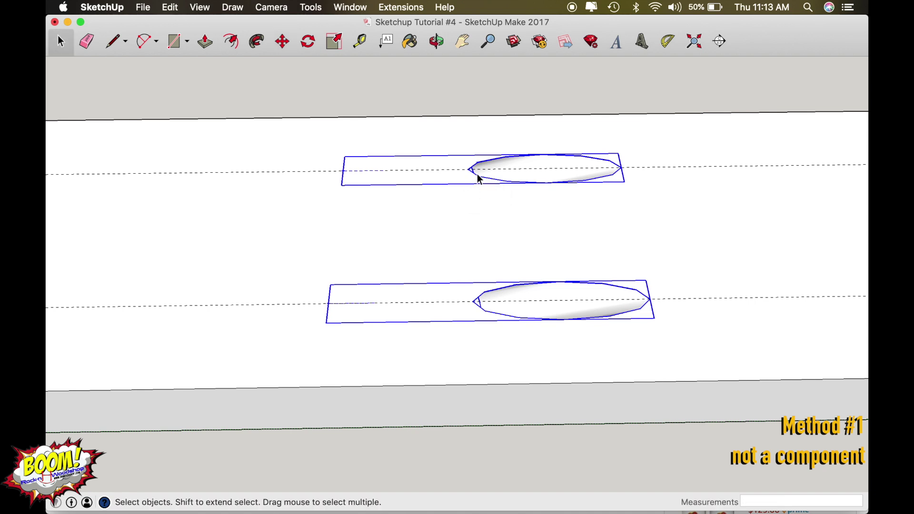
- Rotate the copied pocket hole on the rear guide half a turn so it points toward the board's far end
left_click(464, 185)
left_click(484, 175)
key("m")
key("q")
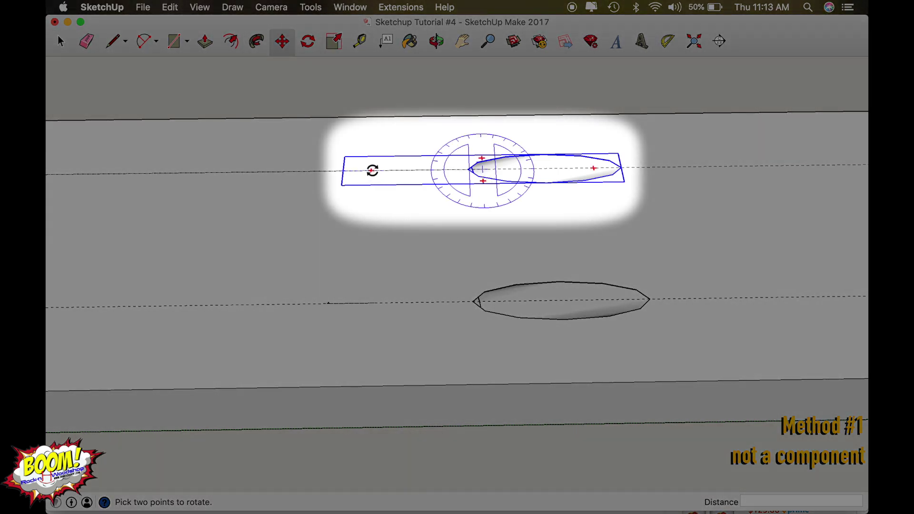
left_click(372, 171)
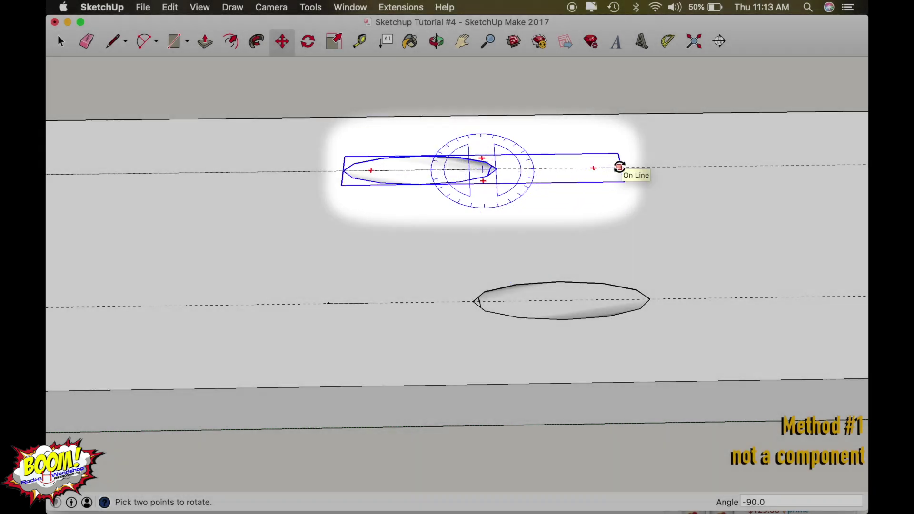
left_click(619, 166)
key("space")
- Rotate the copied pocket hole on the front guide half a turn to match the rear copy's direction
left_click(518, 284)
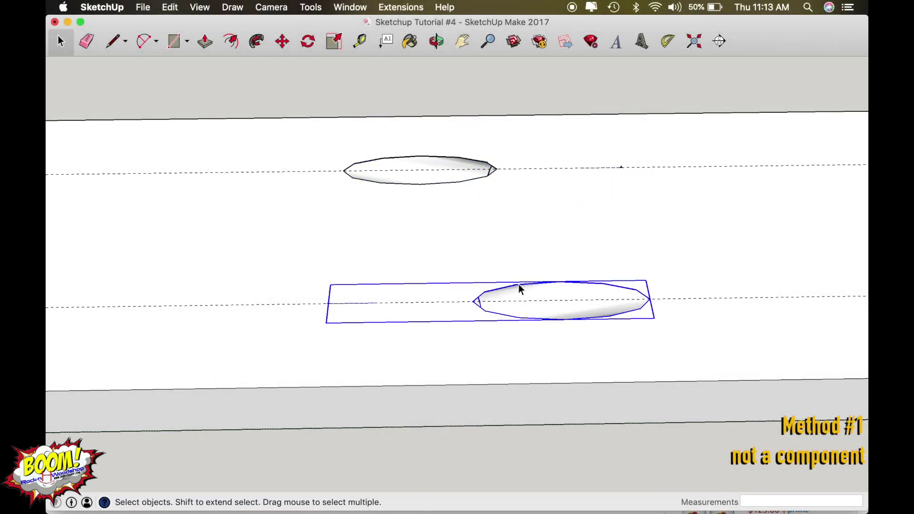
key("m")
mouse_move(360, 303)
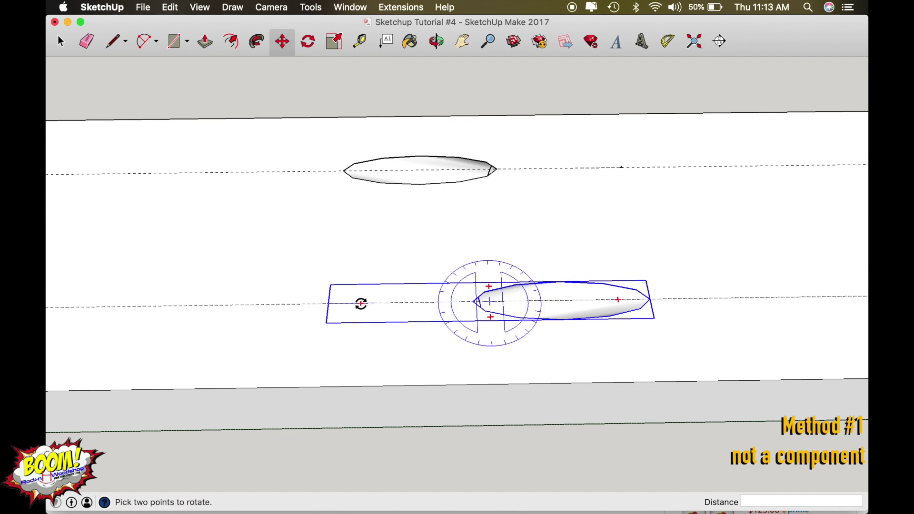
left_click(361, 303)
left_click(587, 303)
key("space")
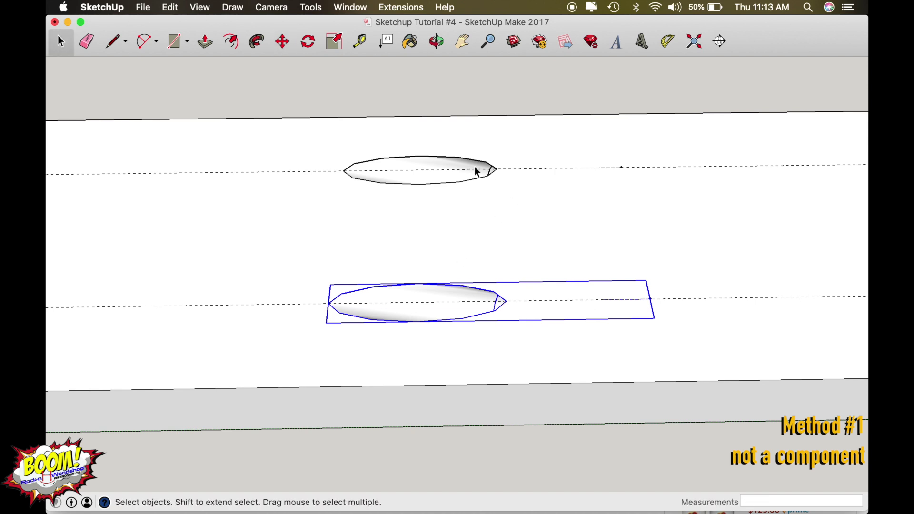
- Move both rotated pocket holes together so their ends meet the board's far end edge at the guides, and clear the selection
left_click(467, 181, "shift")
key("m")
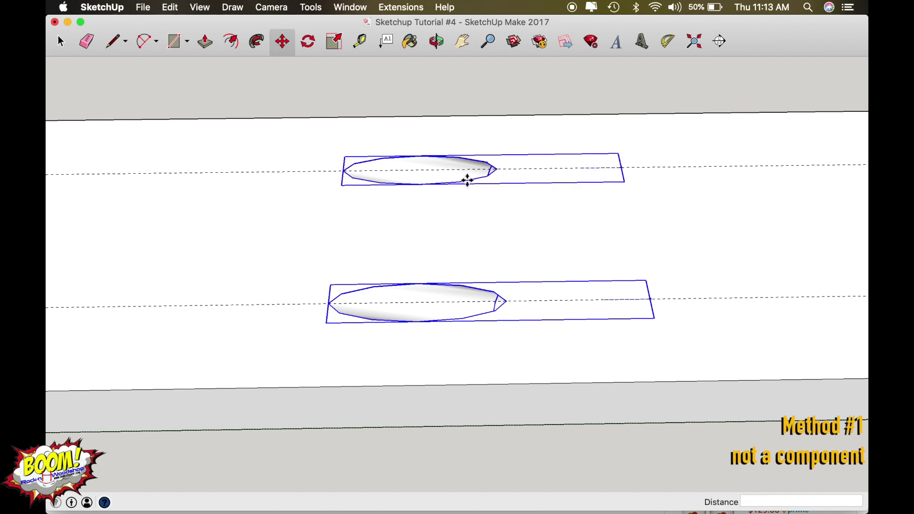
middle_click_drag(622, 167, 407, 145)
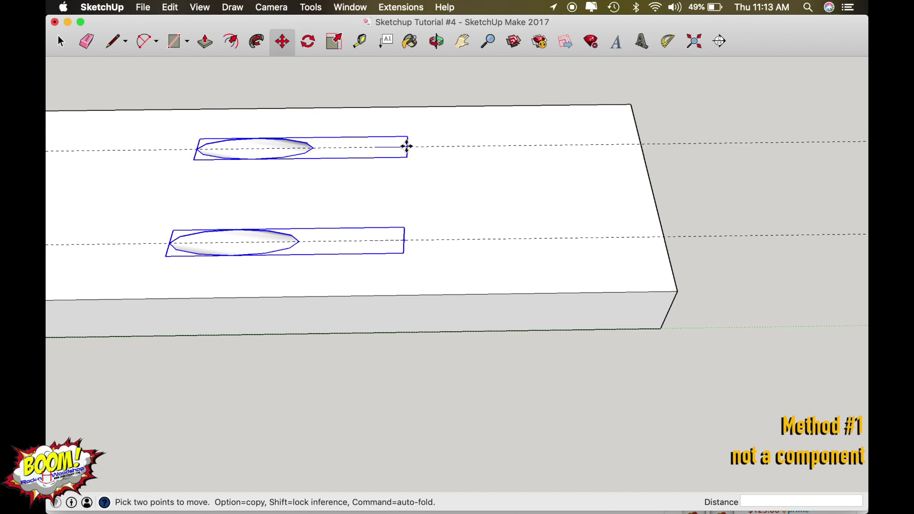
left_click(407, 146)
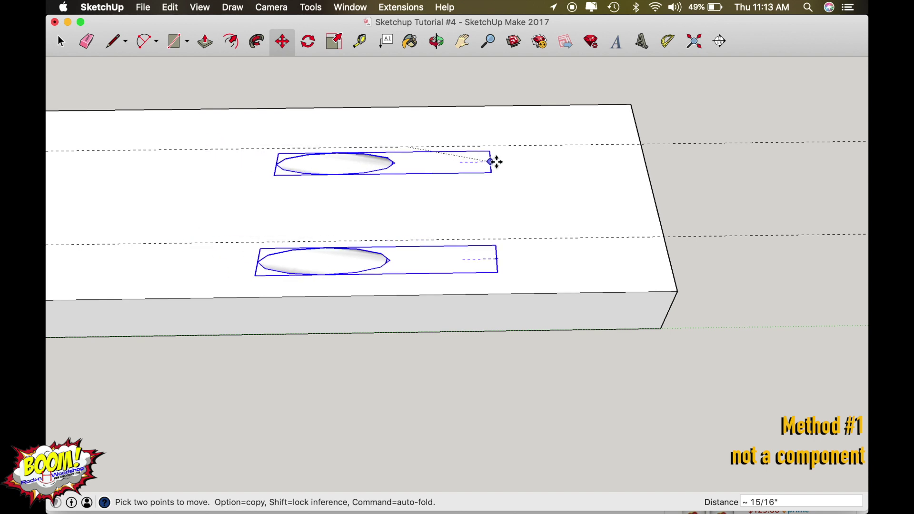
left_click(642, 144)
key("space")
left_click(393, 361)
- Explode the four pocket hole components with the whole board and guides selected, and clear the selection
key("o")
left_click_drag(355, 234, 568, 175)
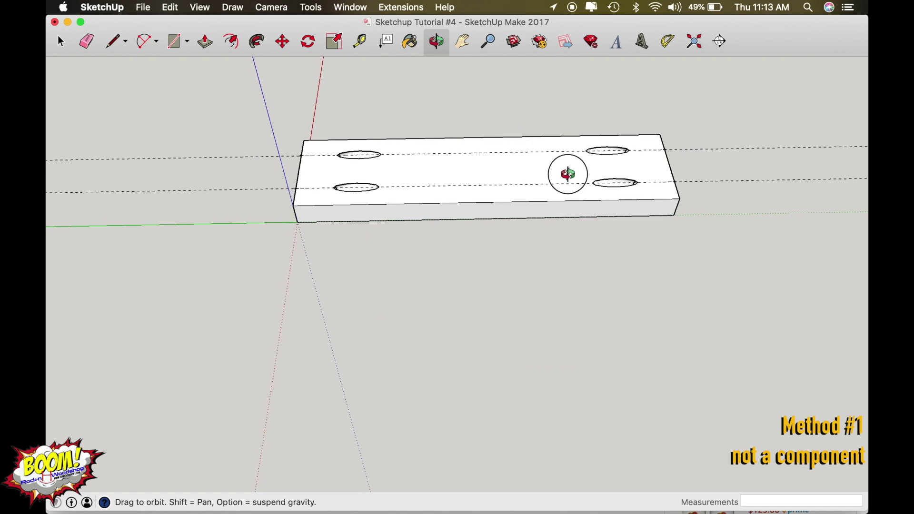
key("space")
left_click_drag(739, 267, 227, 114)
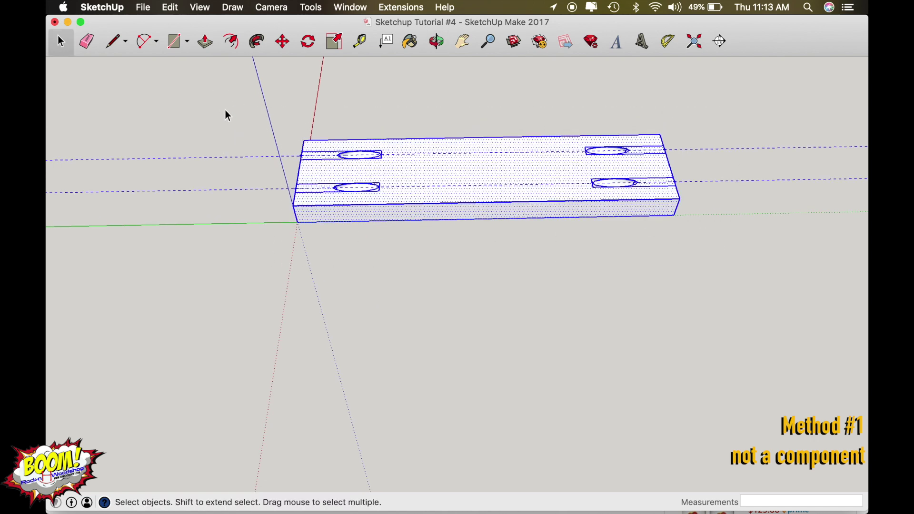
right_click(433, 171)
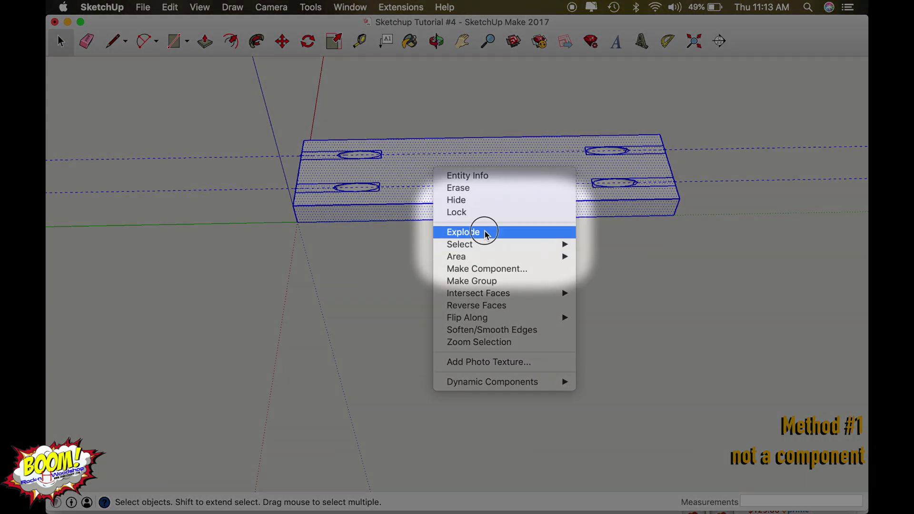
left_click(484, 232)
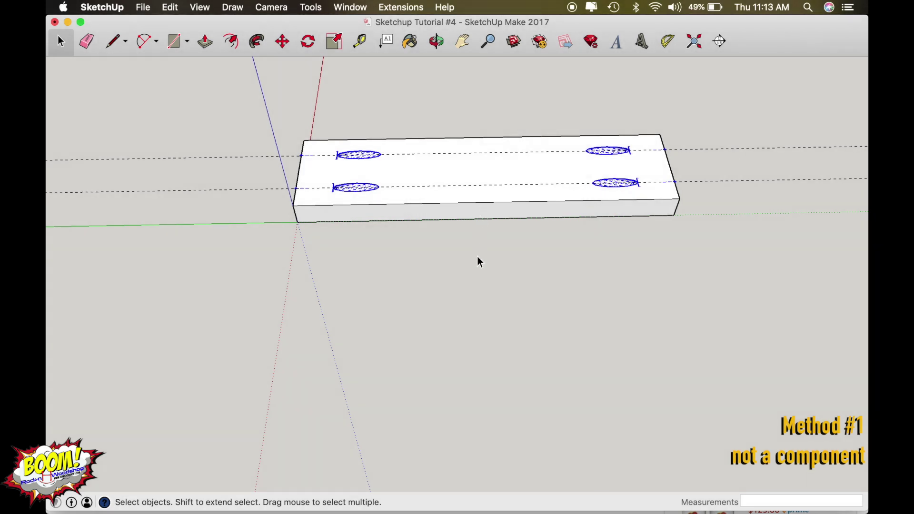
left_click(474, 235)
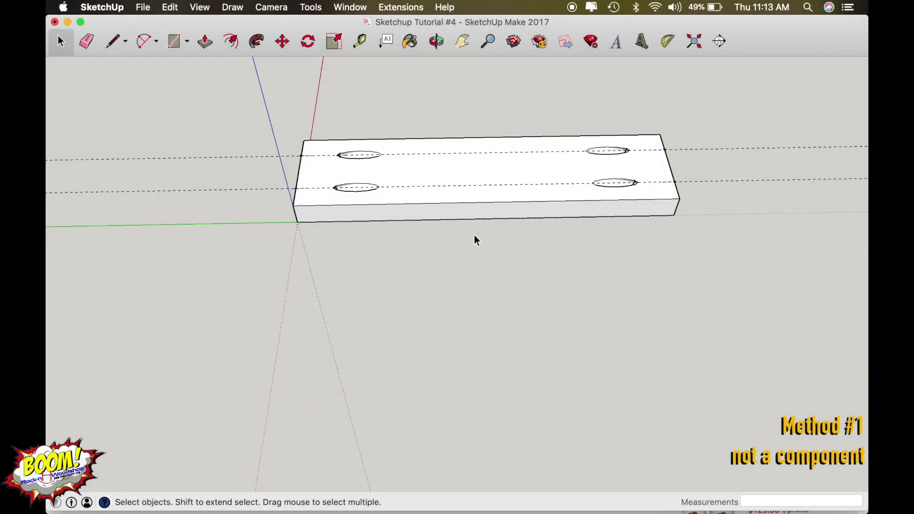
- Make the board's connected geometry, including the four pocket holes, a component named "Board 1"
triple_click(459, 176)
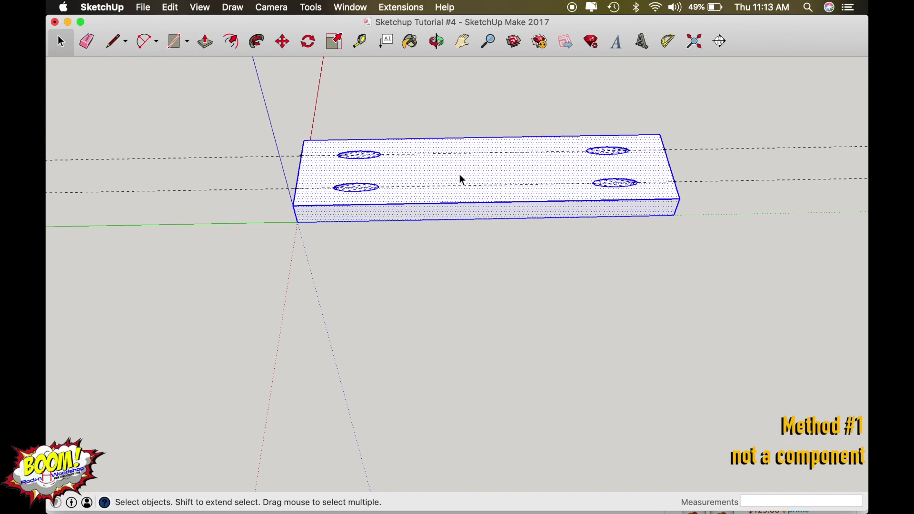
type("g")
type("Ba")
type("oar")
type("d 1")
key("Return")
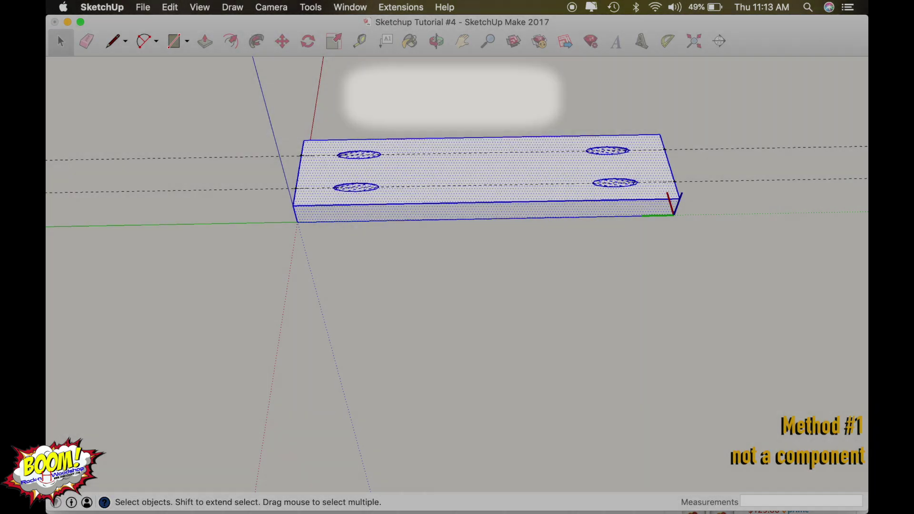
- Select the "Board 1" component as a single object and view its pocket holes from a slightly different angle
left_click(453, 306)
left_click(472, 195)
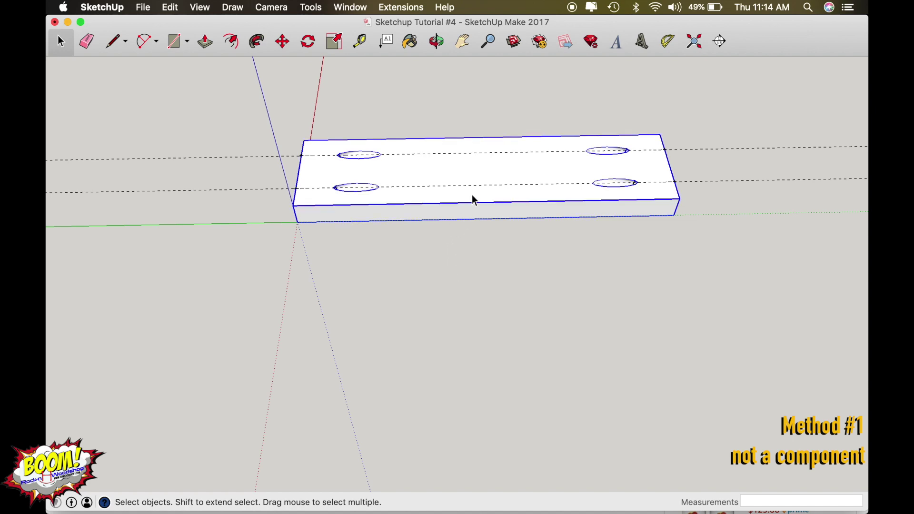
key("o")
left_click_drag(470, 194, 469, 249)
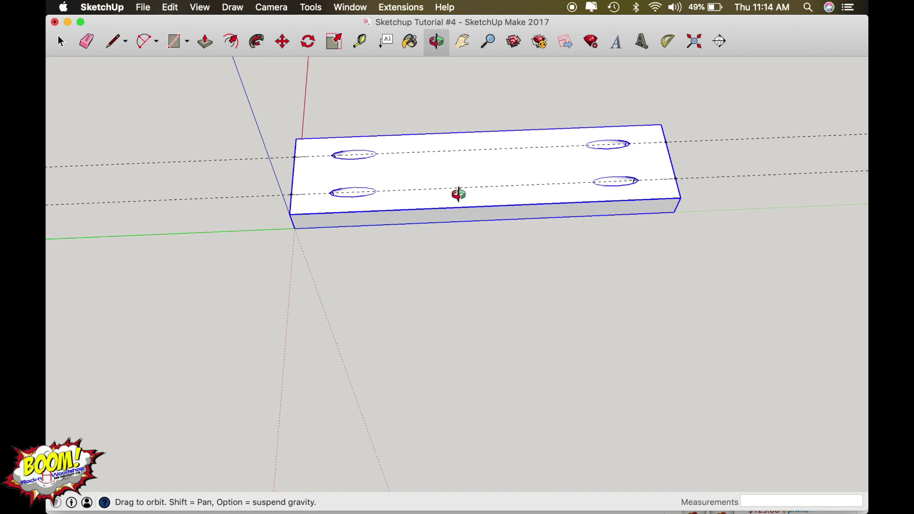
- Undo the "Board 1" component and all four pocket holes, back to the plain board with its three guides
key("super+z")
key("super+z")
key("super+z")
key("super+z")
key("super+z")
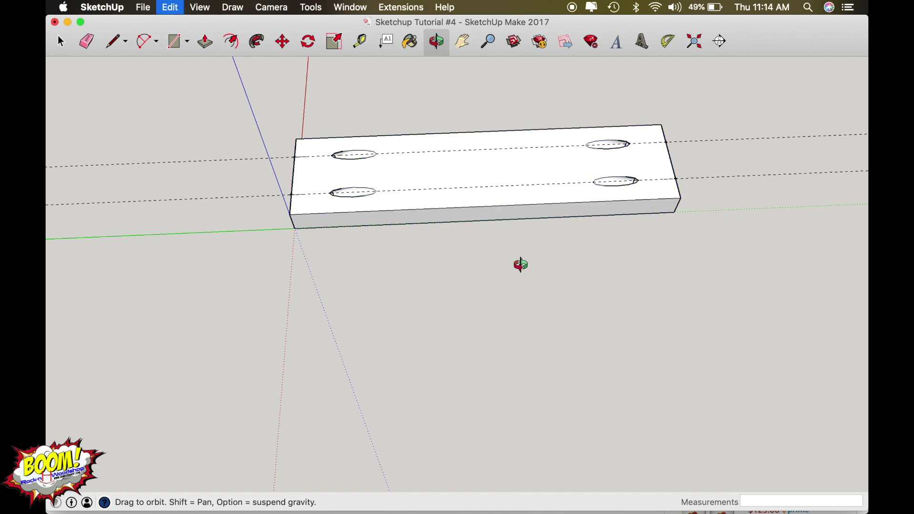
key("super+z")
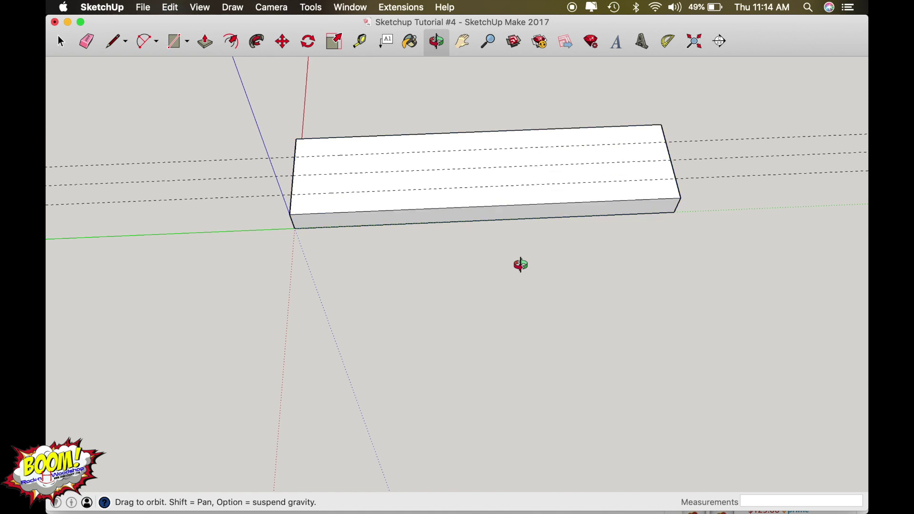
- Delete the middle guide running lengthwise across the board's top face
key("space")
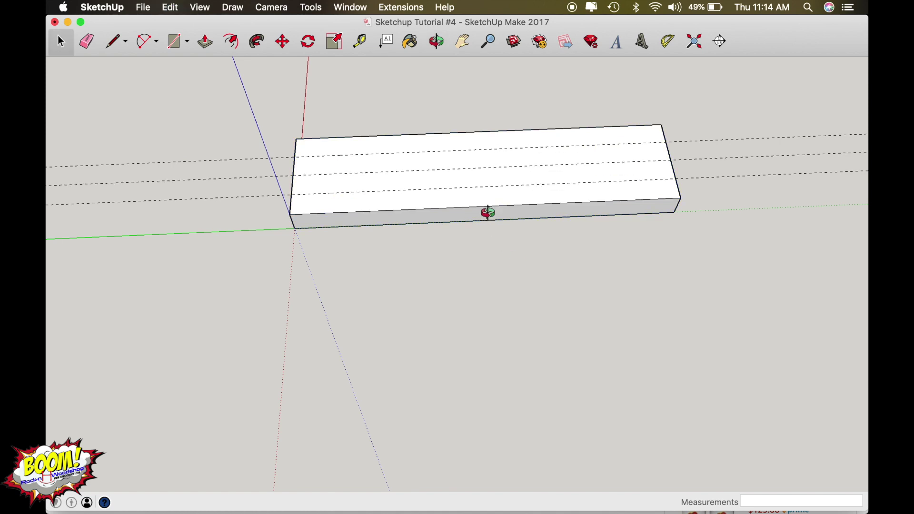
key("Delete")
key("o")
left_click_drag(438, 171, 343, 139)
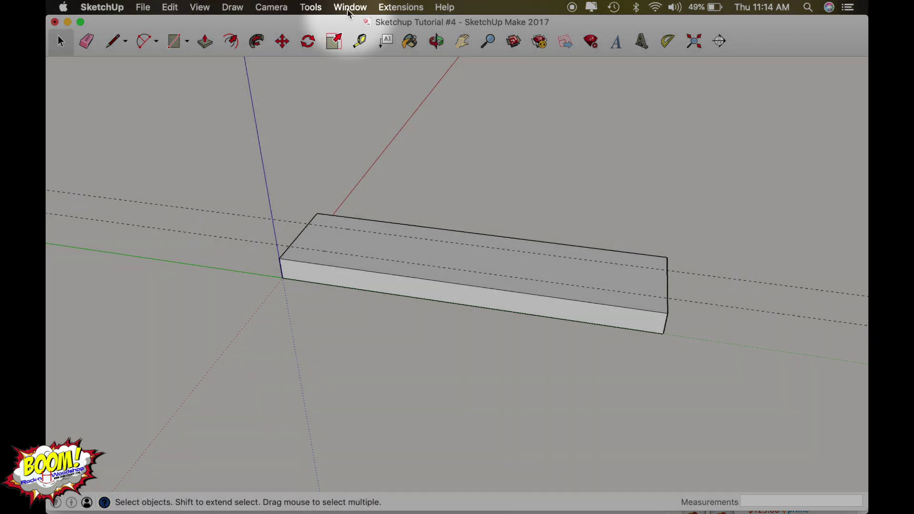
- Show the Components window and make the whole plain board a component named "Board 1"
left_click(350, 7)
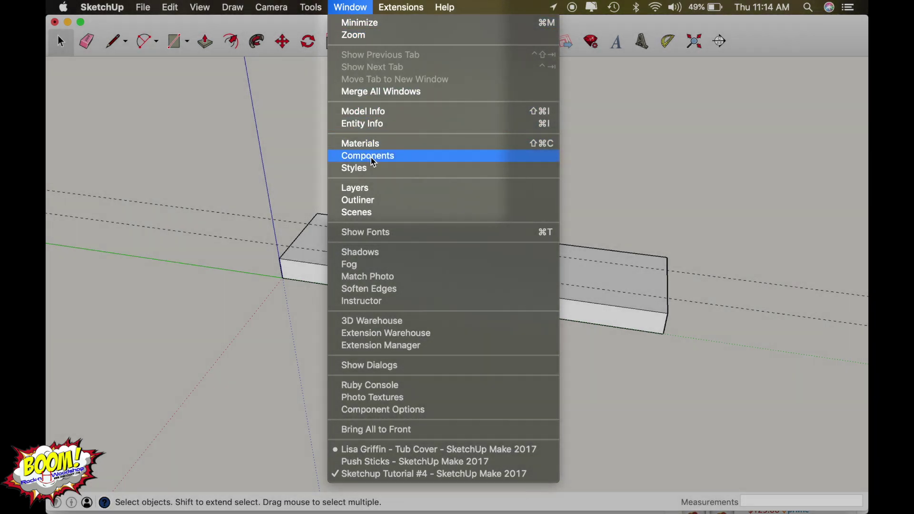
left_click(370, 158)
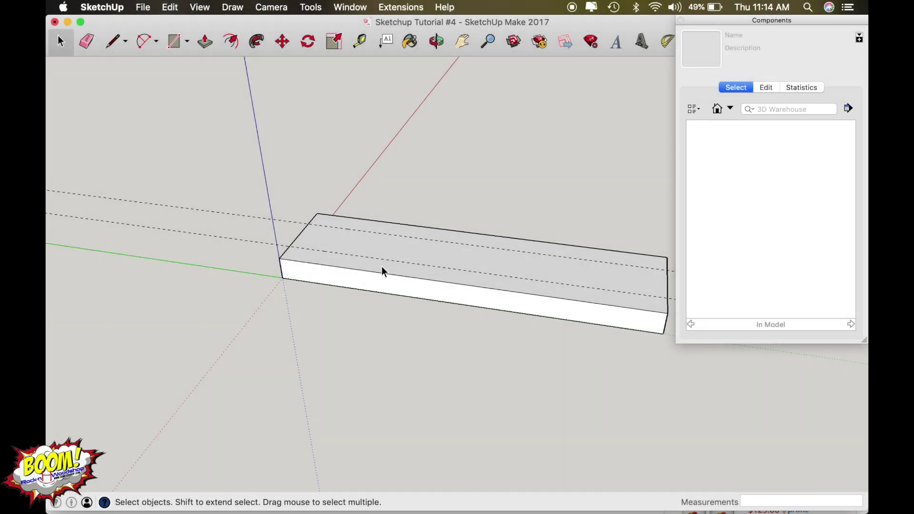
triple_click(378, 279)
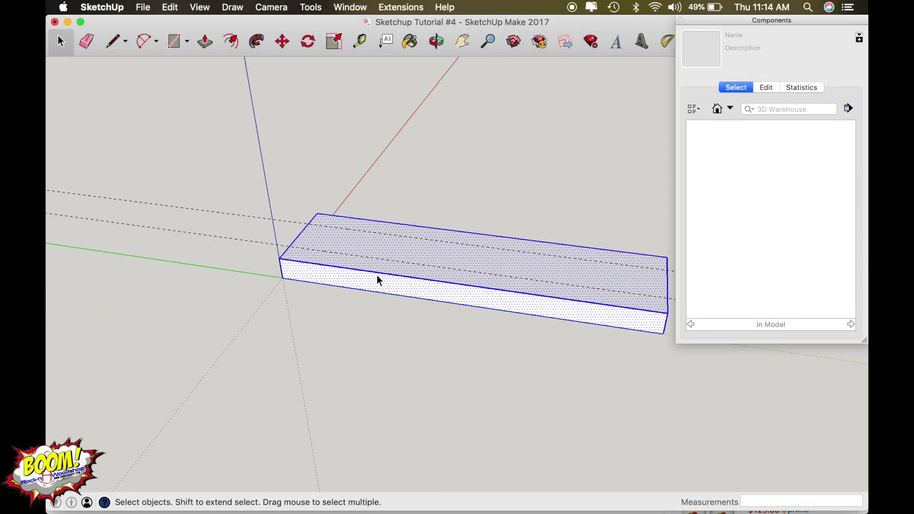
key("g")
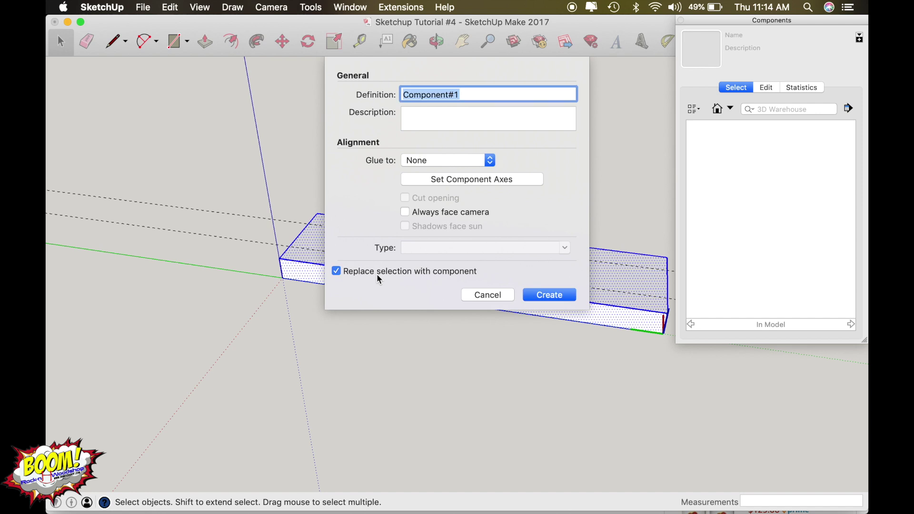
type("Board 1")
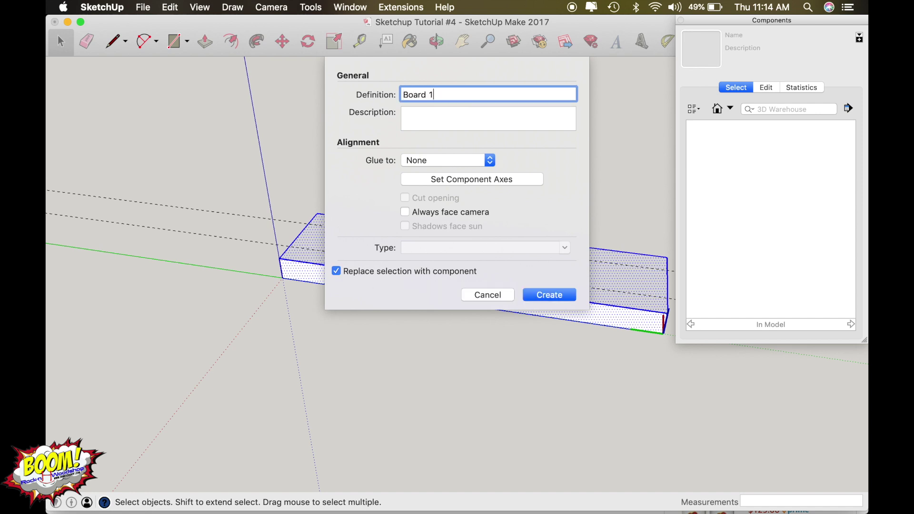
key("Return")
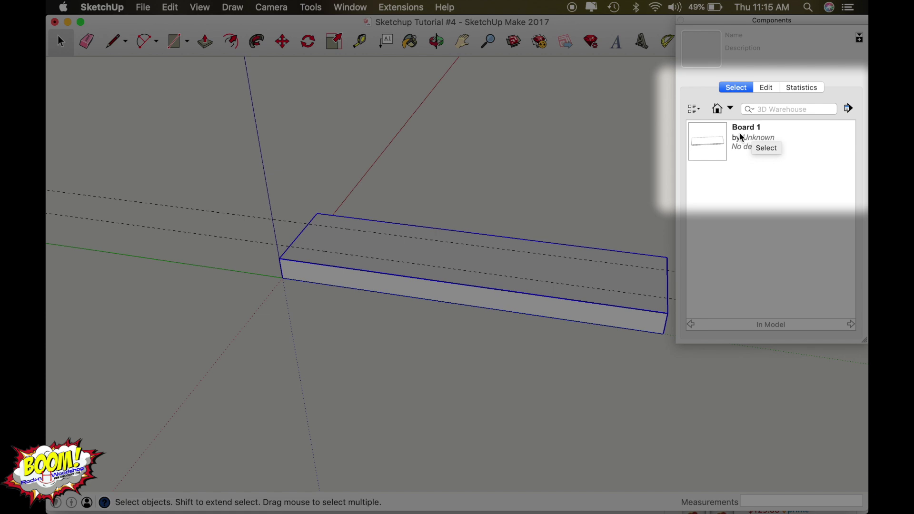
- Review the alignment settings and geometry statistics of "Board 1" in the Components window
left_click(743, 137)
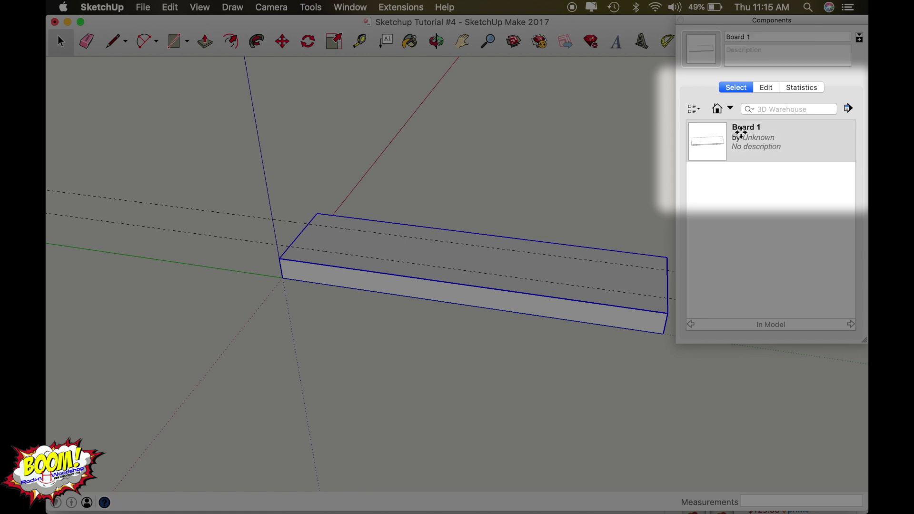
left_click(766, 87)
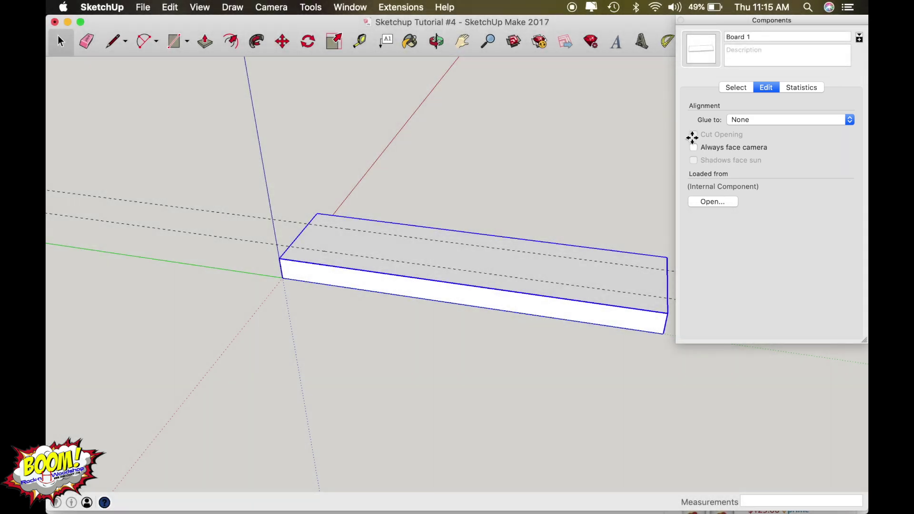
left_click(792, 87)
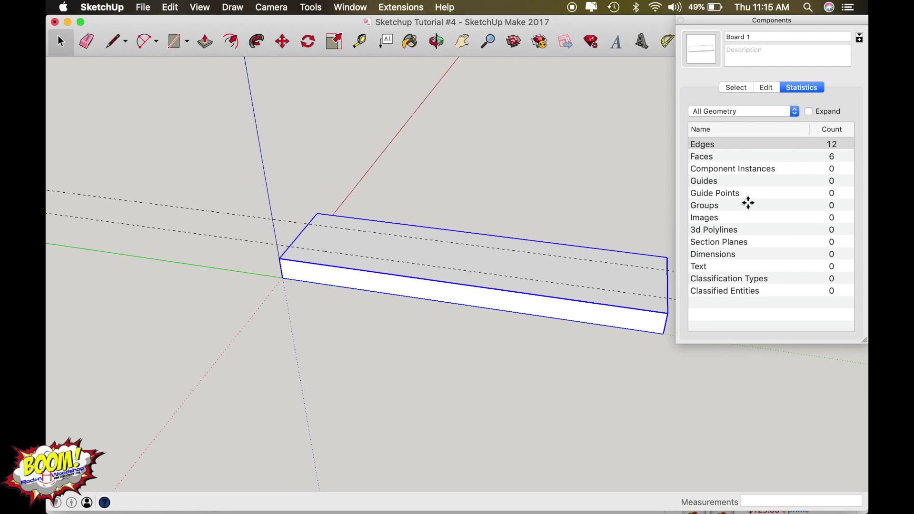
left_click(738, 87)
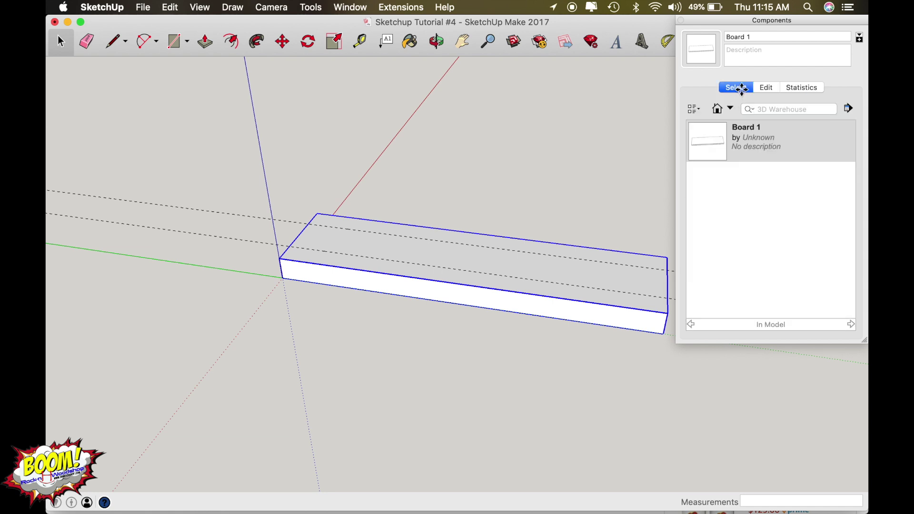
- Insert three more instances of the "Board 1" component in open space around the original board
left_click(747, 145)
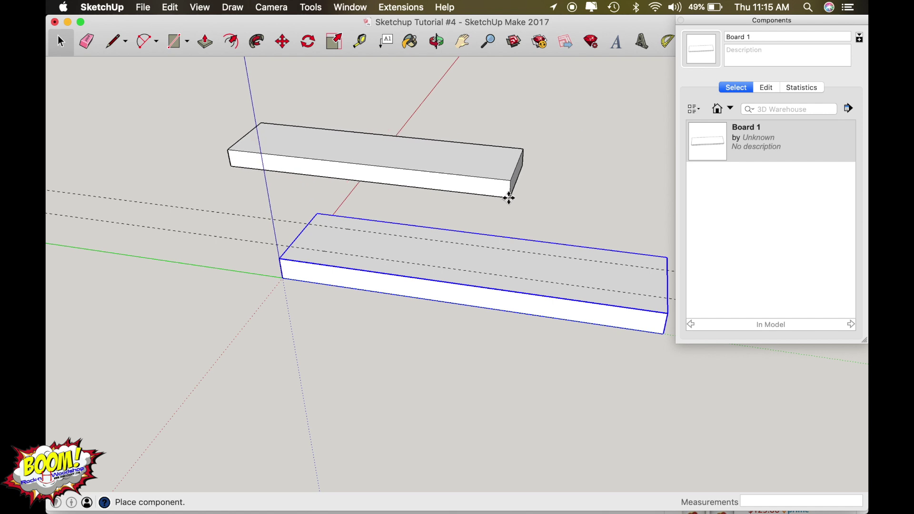
left_click(467, 196)
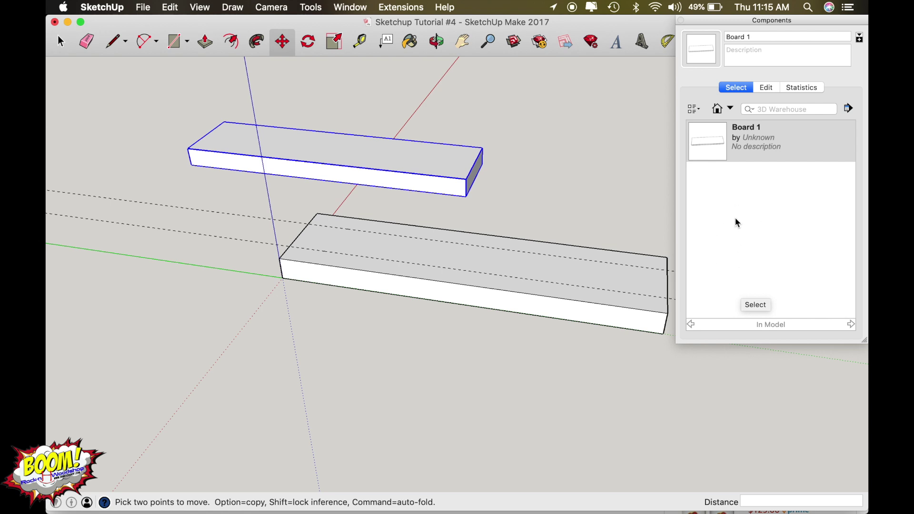
left_click(744, 135)
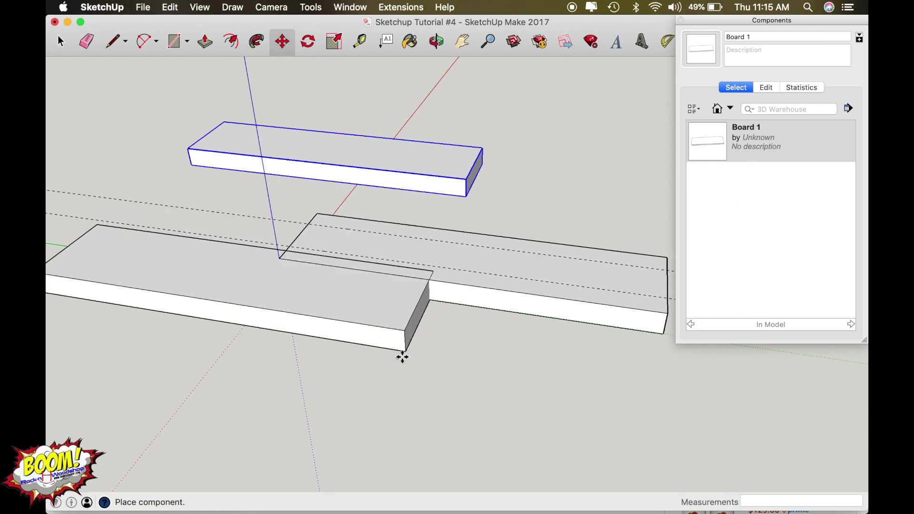
left_click(394, 418)
left_click(749, 139)
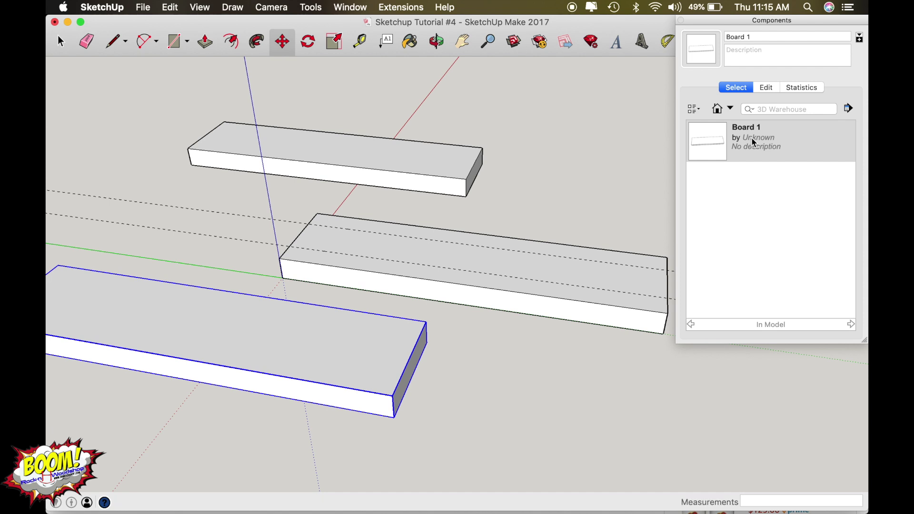
left_click(817, 466)
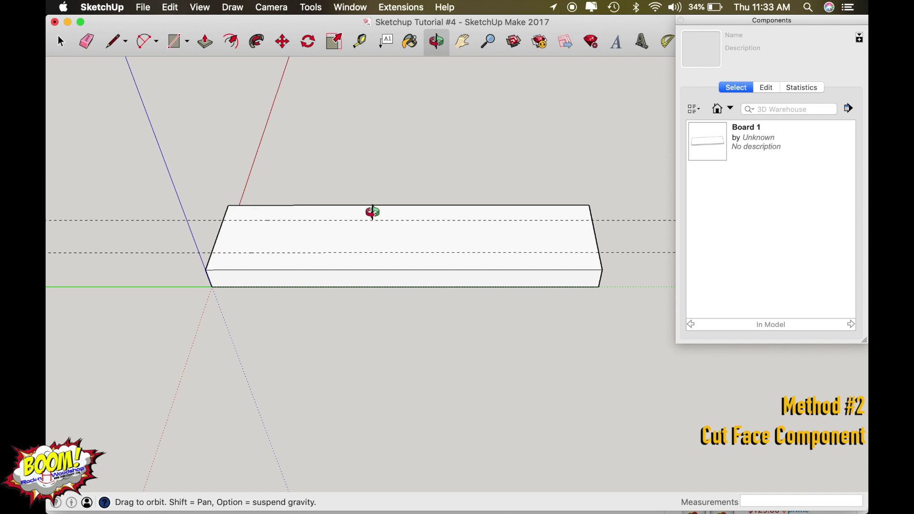
key("space")
triple_click(365, 232)
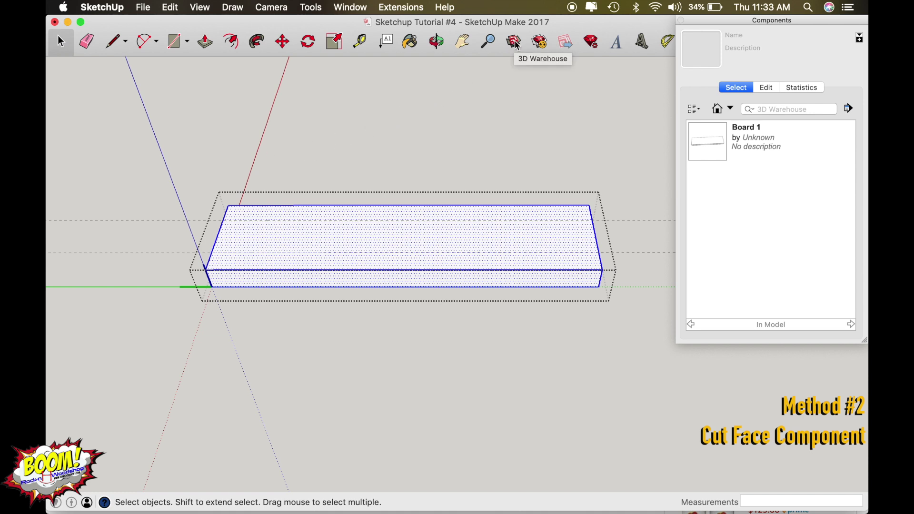
left_click(401, 124)
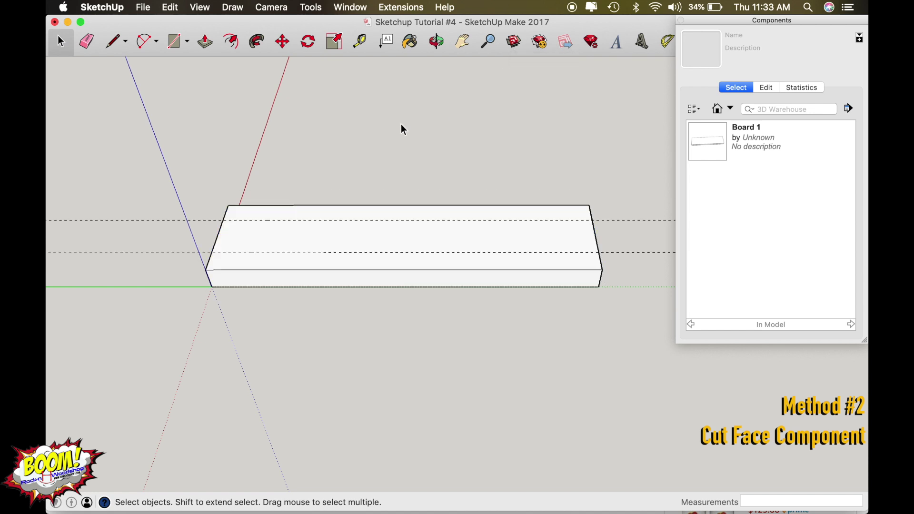
- Search 3D Warehouse for "Pocket hole" and browse down to the Kreg pocket hole models
left_click(514, 42)
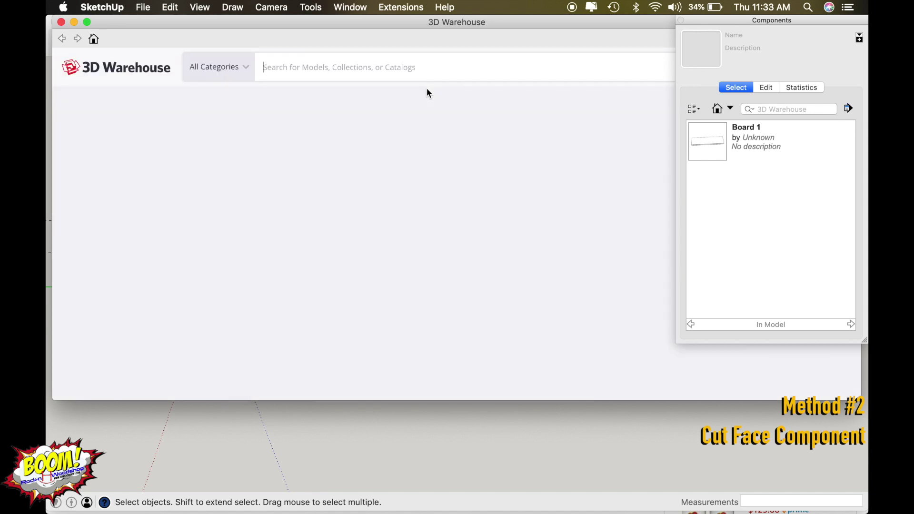
type("Pocket hole")
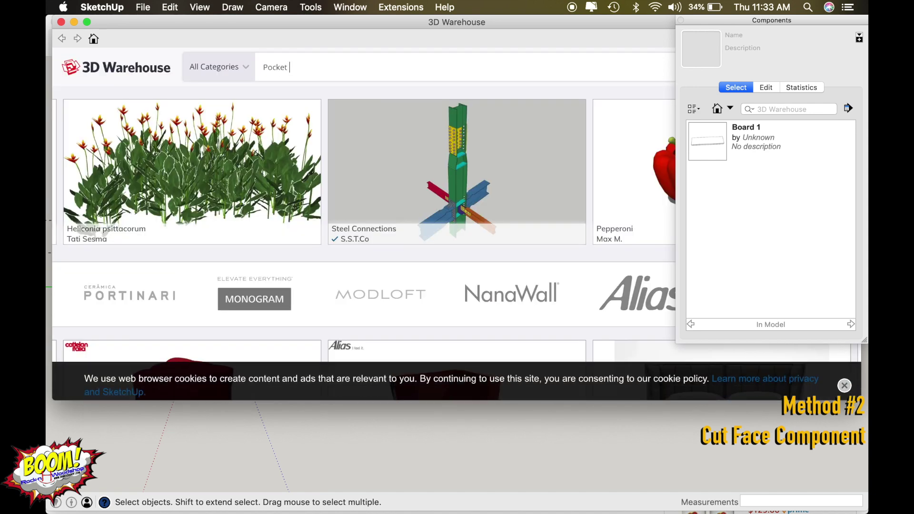
key("Return")
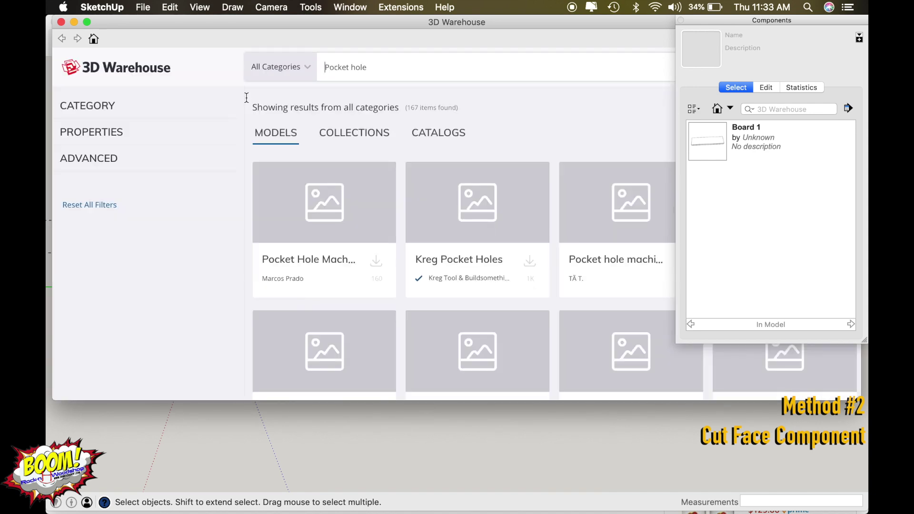
scroll(318, 261, "down", 8)
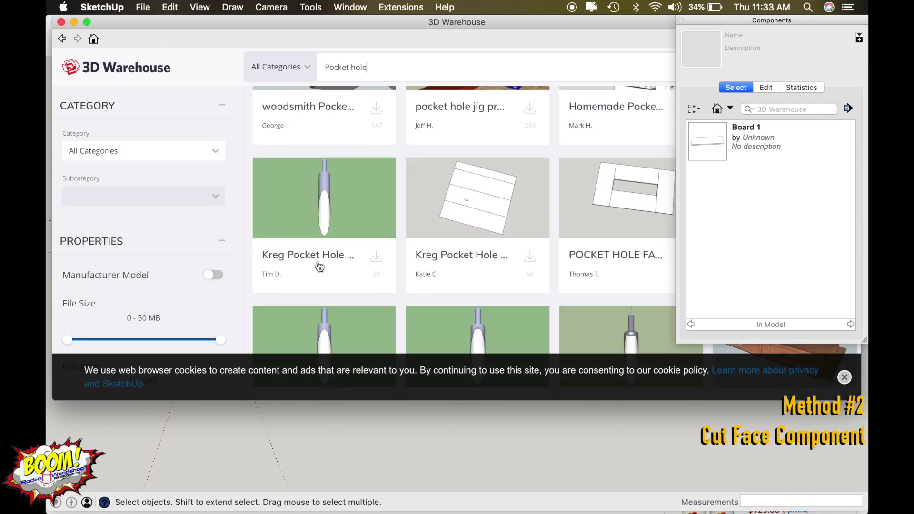
- Download "Kreg Pocket Hole 1"" into the model's component list, deleting the instance placed behind the board
left_click(360, 213)
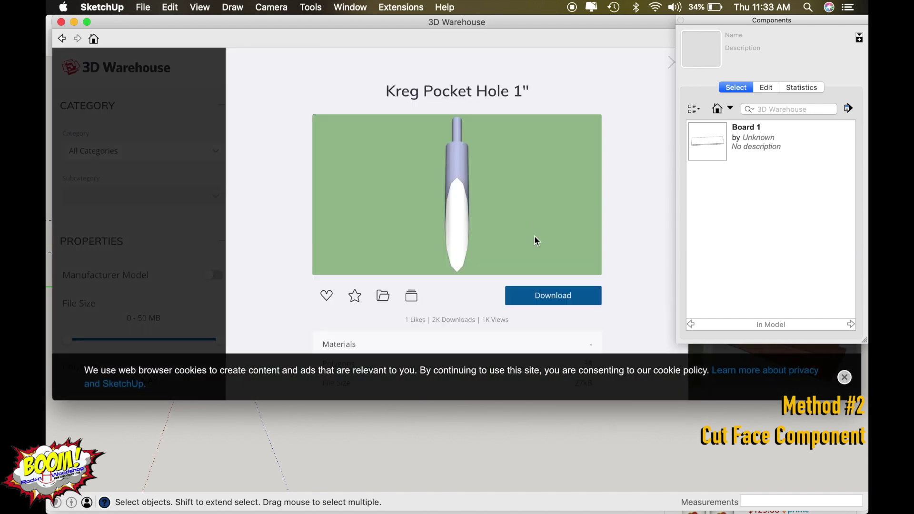
left_click(544, 296)
left_click(555, 198)
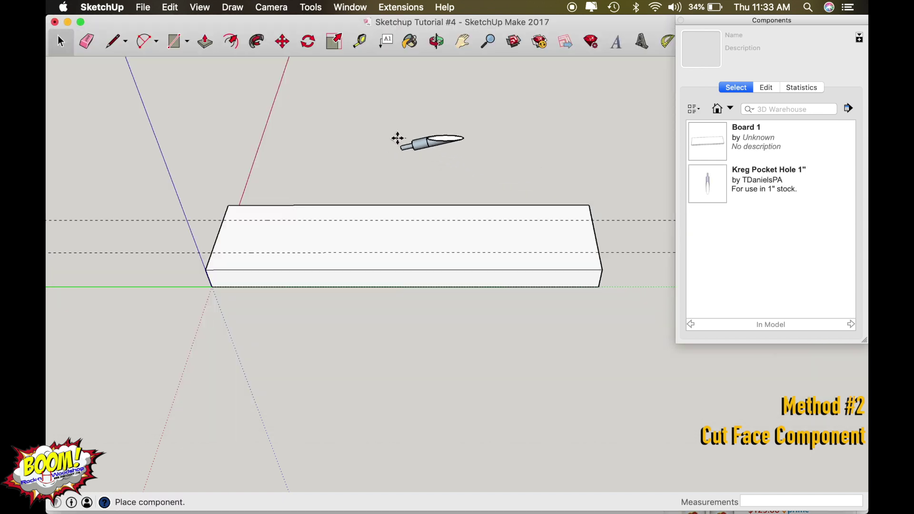
left_click(384, 133)
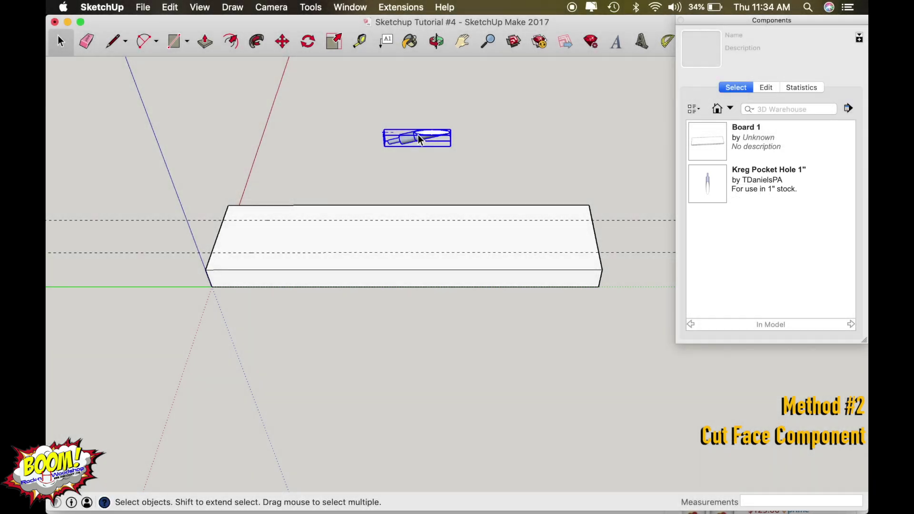
key("Delete")
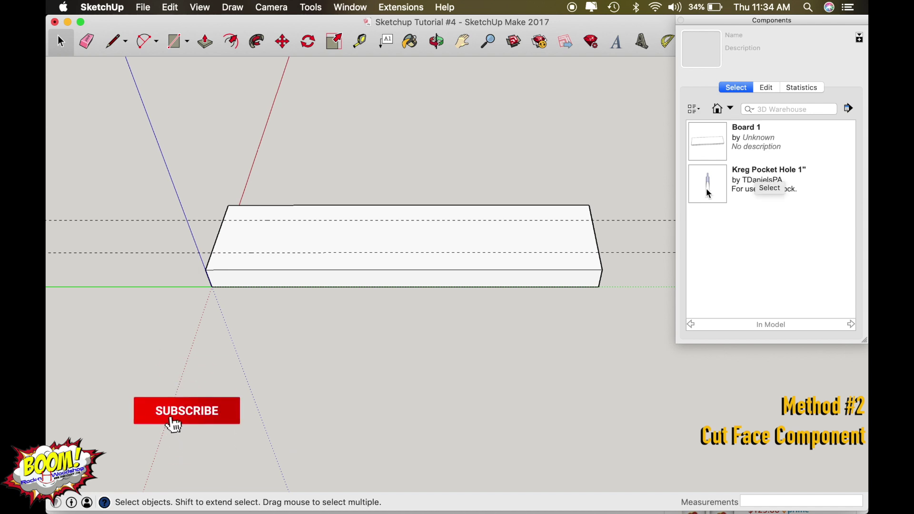
- Open "Board 1" for editing and place a "Kreg Pocket Hole 1"" on the guide farther from the green axis
left_click(331, 236)
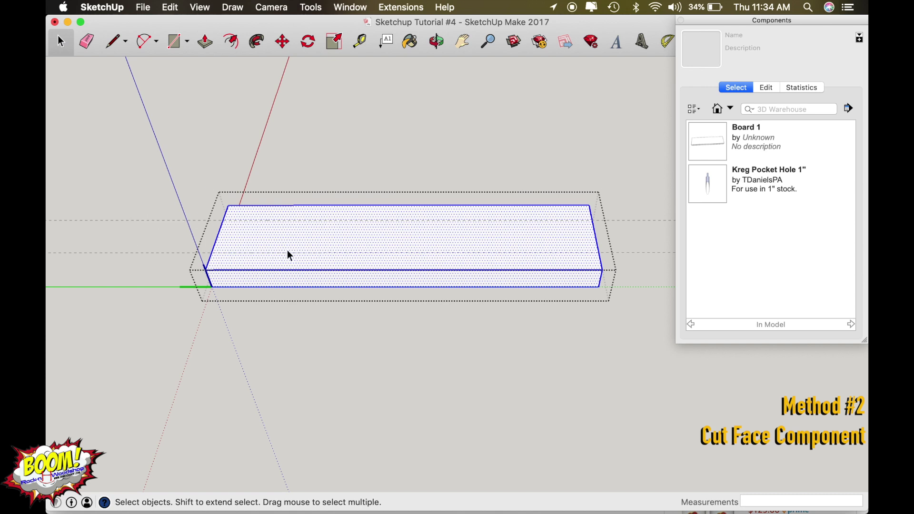
left_click(742, 181)
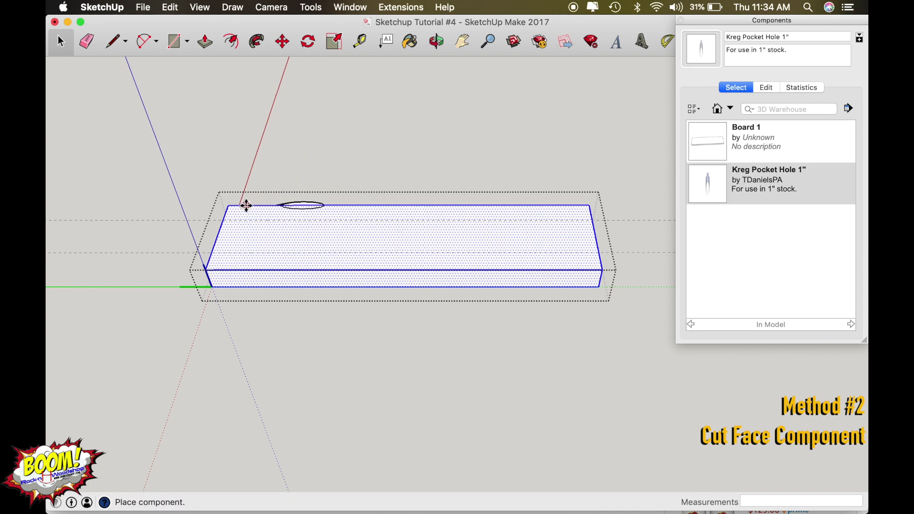
scroll(228, 210, "up", 3)
scroll(229, 214, "up", 2)
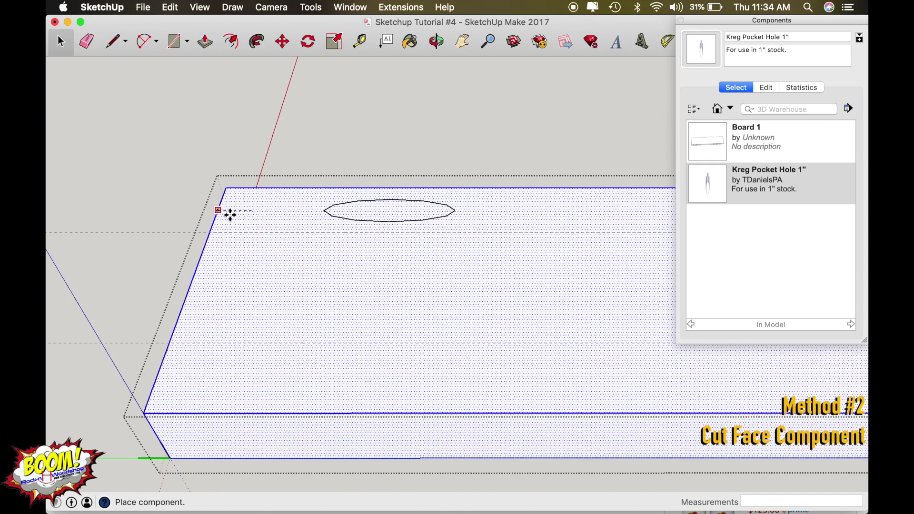
left_click(255, 233)
key("m")
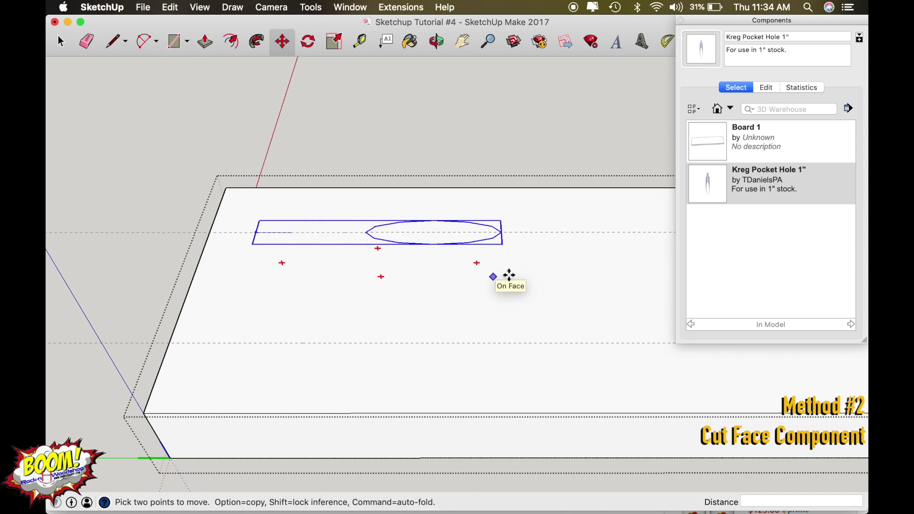
- Place a second "Kreg Pocket Hole 1"" on the board's top face, between the two guides
left_click(753, 182)
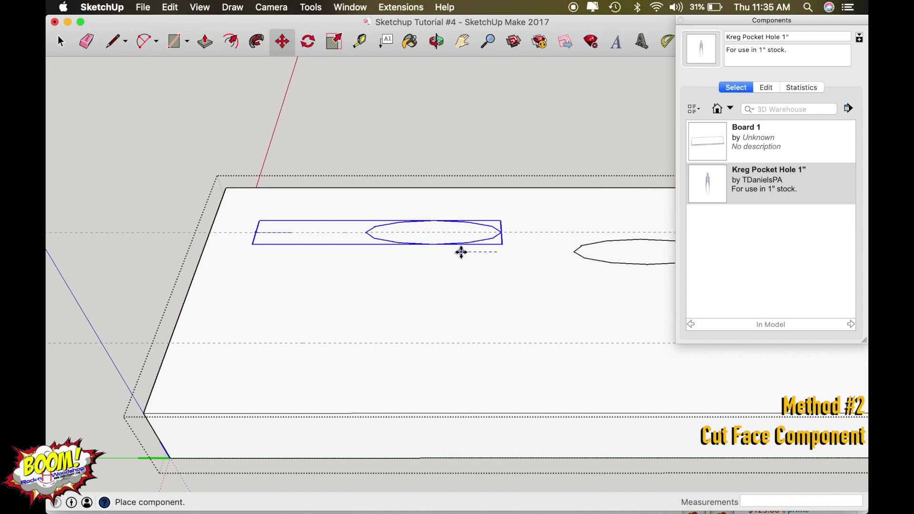
left_click(233, 287)
key("o")
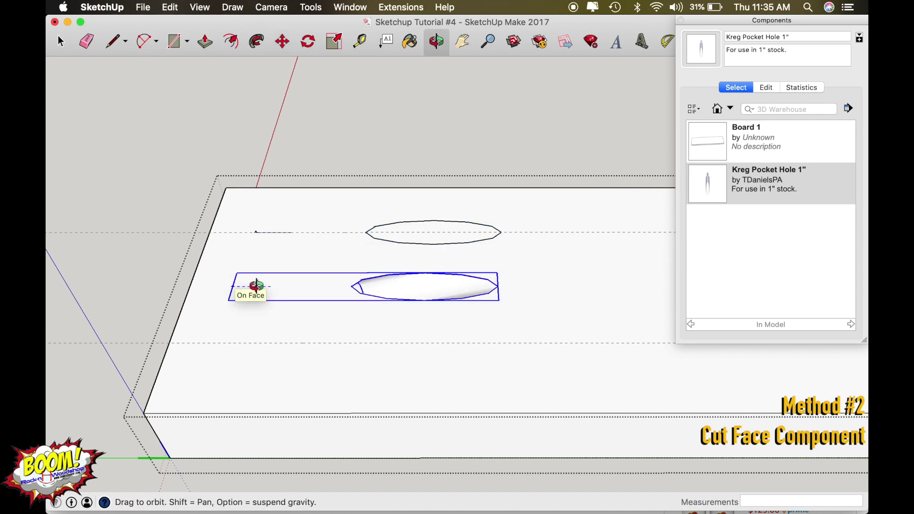
left_click_drag(423, 282, 445, 268)
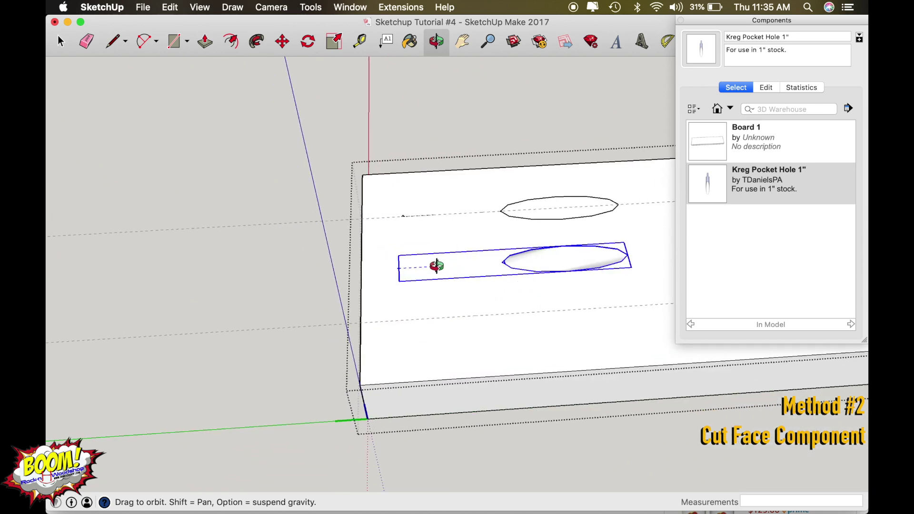
- Try placing a "Kreg Pocket Hole 1"" on the guide nearer the green axis, and delete it
left_click(751, 172)
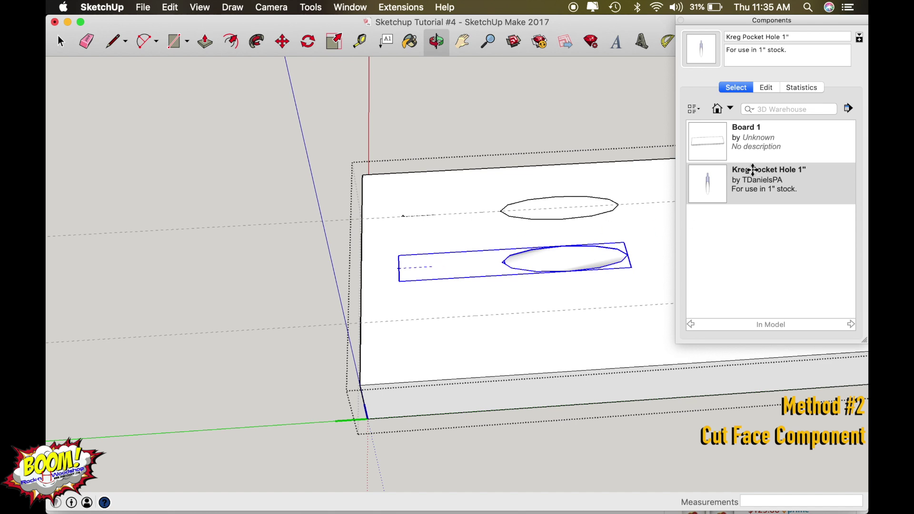
left_click(381, 322)
left_click_drag(585, 306, 206, 212)
left_click_drag(498, 265, 468, 277)
key("Delete")
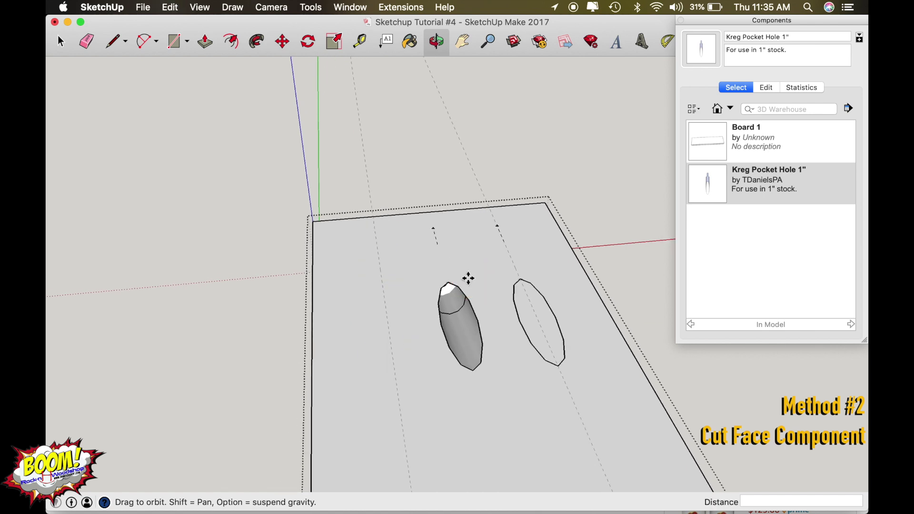
- Place a "Kreg Pocket Hole 1"" off the guides, at the board's end edge near the green axis
left_click(752, 186)
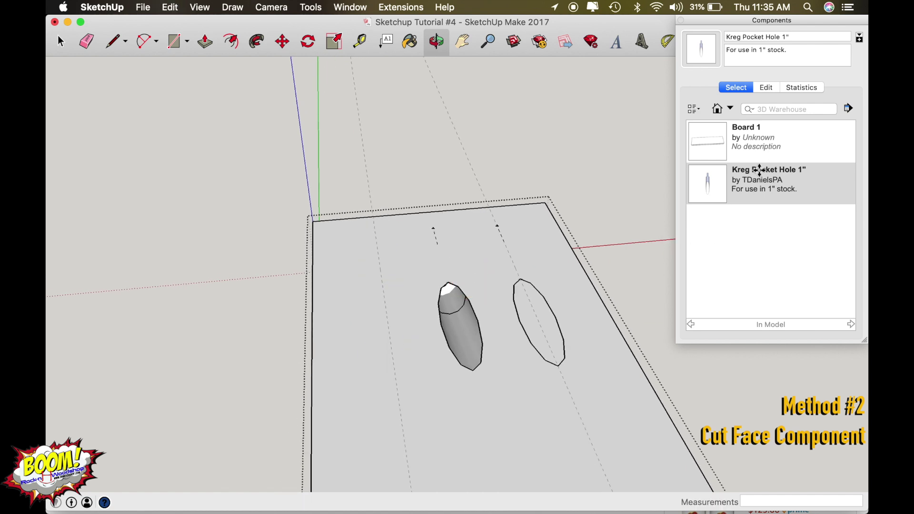
left_click(351, 219)
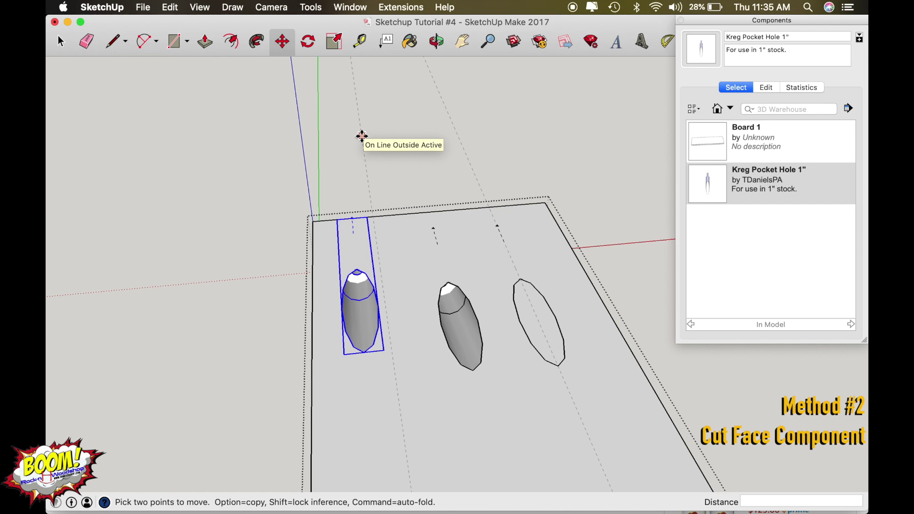
key("space")
- Add a guide about 1 7/64" in from the long edge along the green axis, and place a "Kreg Pocket Hole 1"" on it
left_click(395, 246)
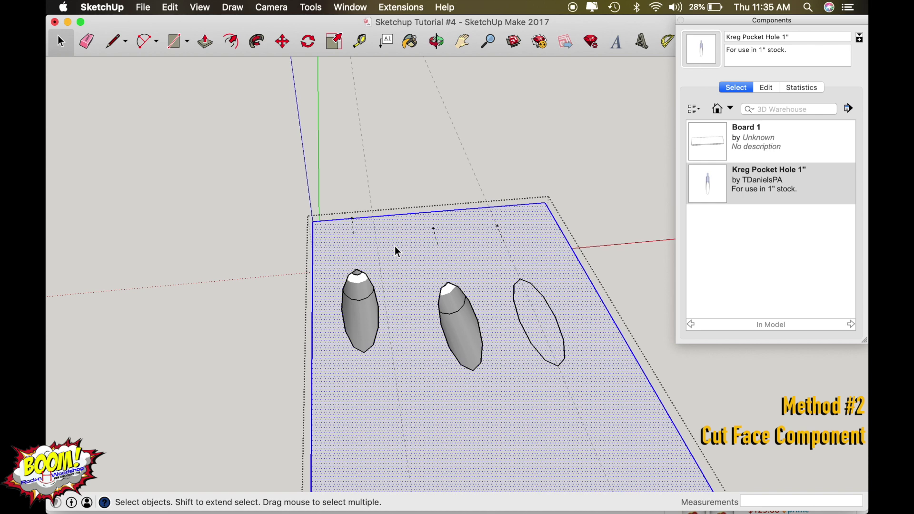
key("t")
left_click(313, 251)
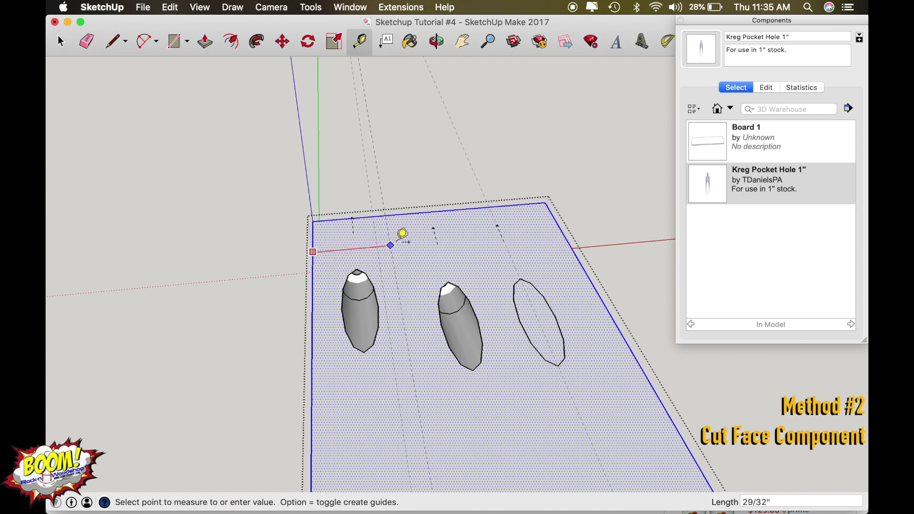
left_click(402, 214)
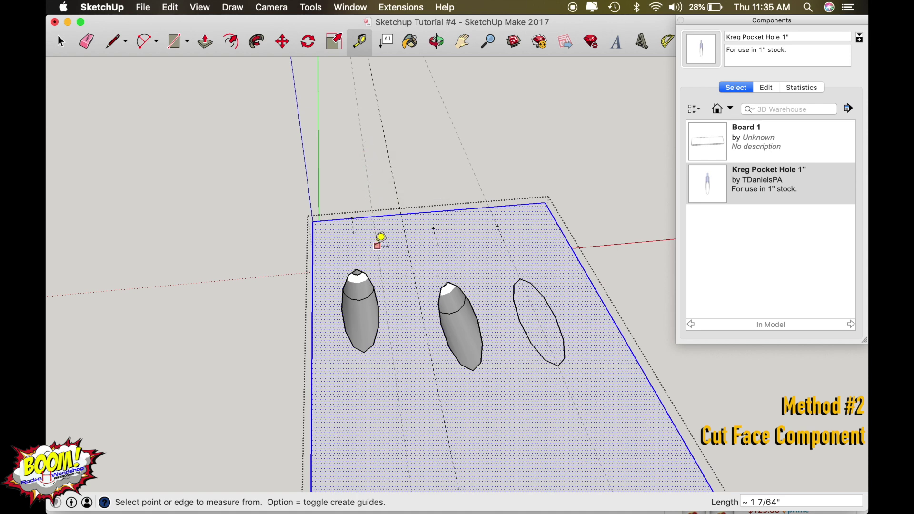
left_click(758, 189)
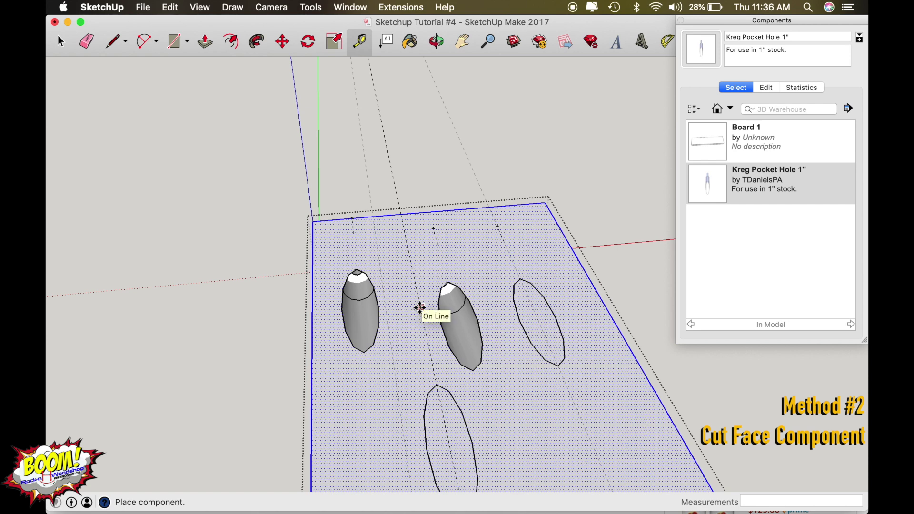
left_click(419, 308)
key("o")
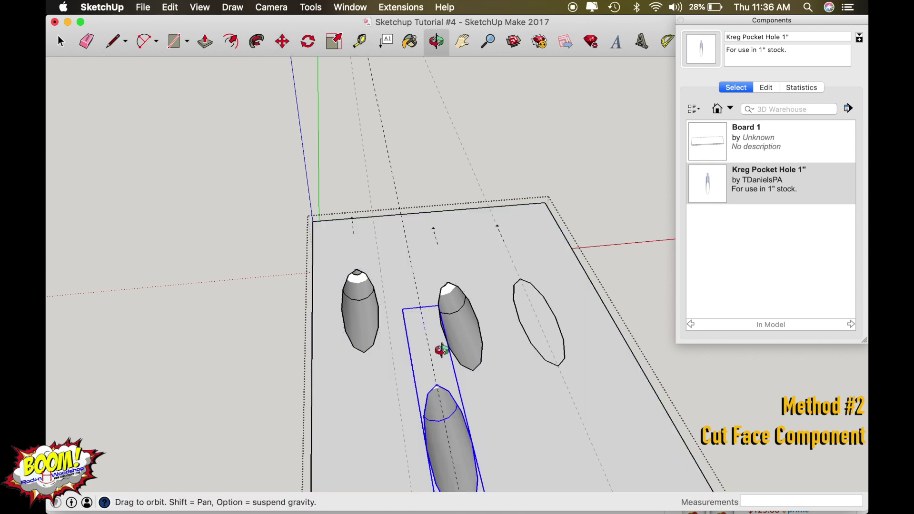
left_click_drag(441, 351, 382, 246)
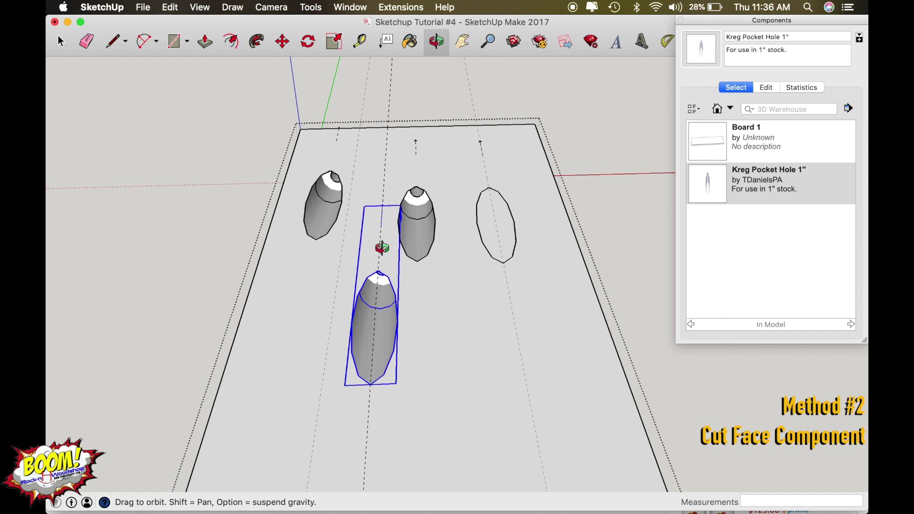
- Add another guide closer to the same long edge and place a "Kreg Pocket Hole 1"" farther down the board on it
scroll(387, 292, "down", 3)
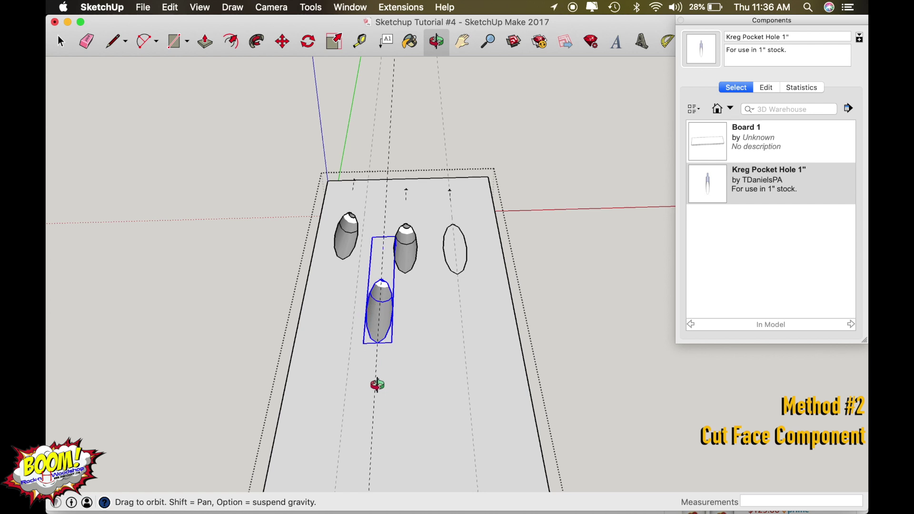
key("t")
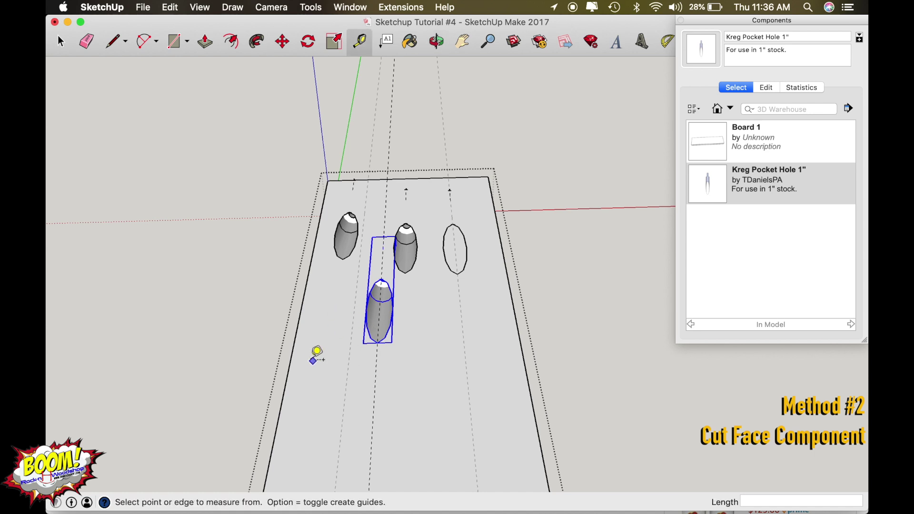
left_click(295, 347)
left_click(326, 350)
left_click(777, 190)
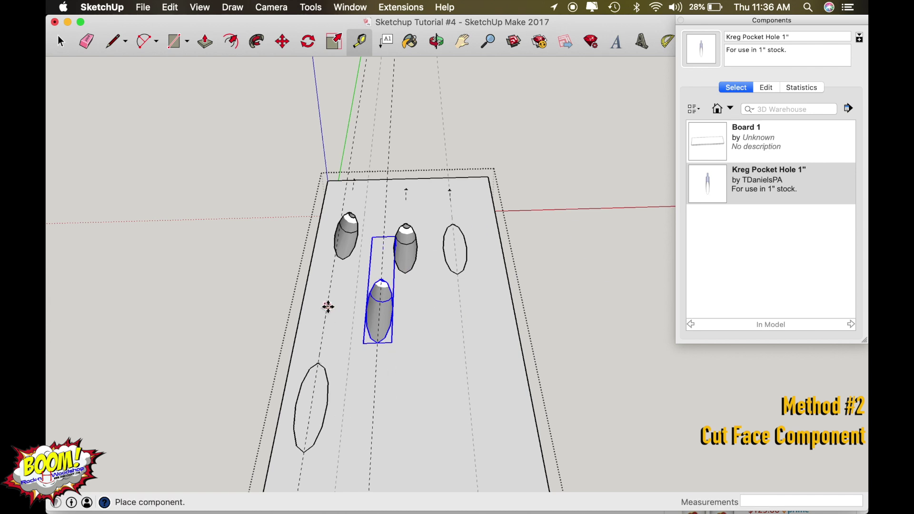
left_click(328, 292)
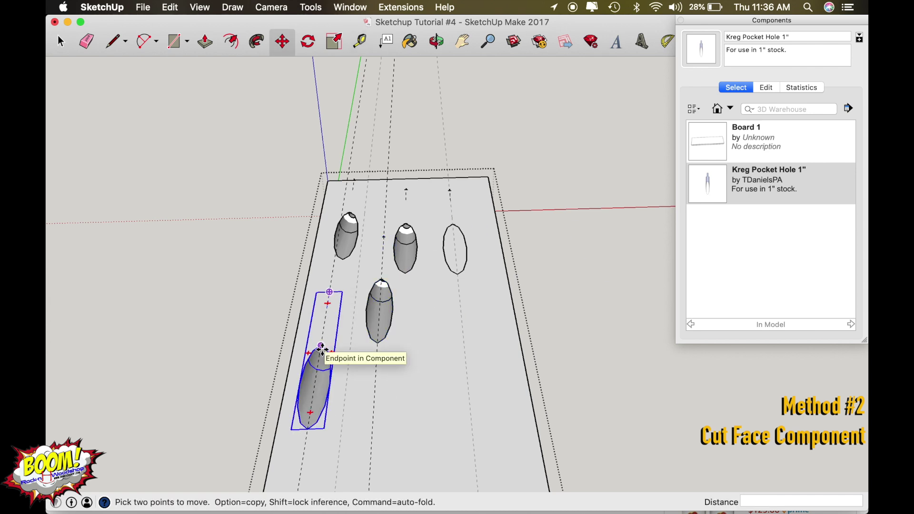
key("o")
left_click_drag(386, 318, 461, 330)
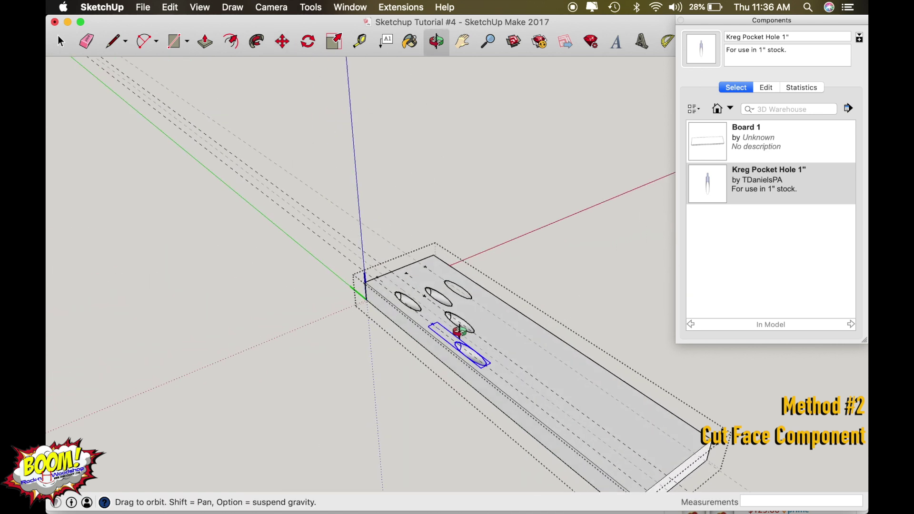
- Undo all the trial pocket holes and guides, leaving the plain board
key("super+z")
key("super+z")
key("super+z")
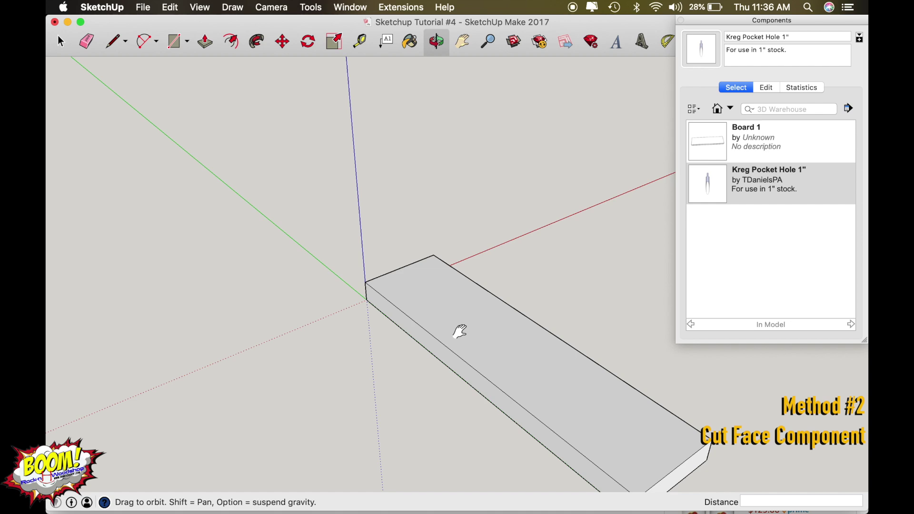
- Open "Board 1" for editing and add a lengthwise guide through the middle of its top face
key("space")
triple_click(433, 310)
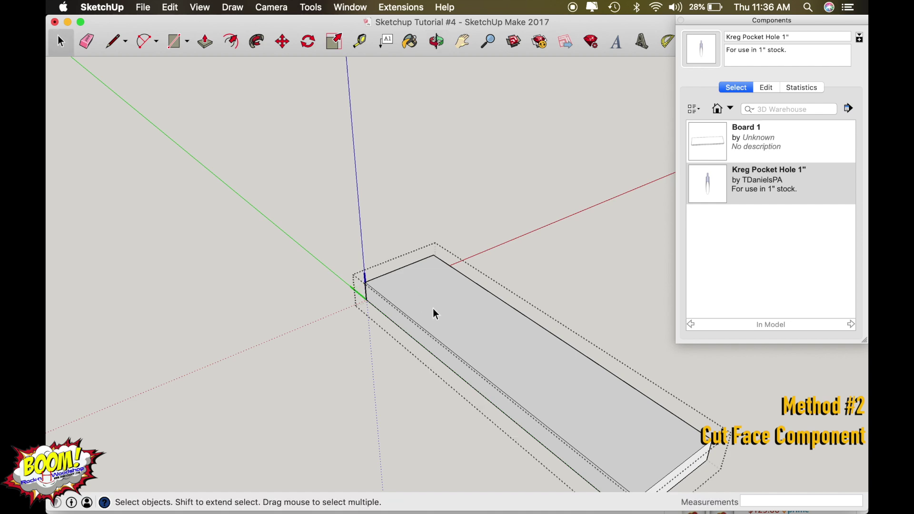
key("o")
left_click_drag(429, 306, 337, 246)
key("t")
left_click(319, 190)
left_click(387, 125)
- Add parallel guides 3/4" to either side of the centre guide, and delete the centre guide
left_click(382, 158)
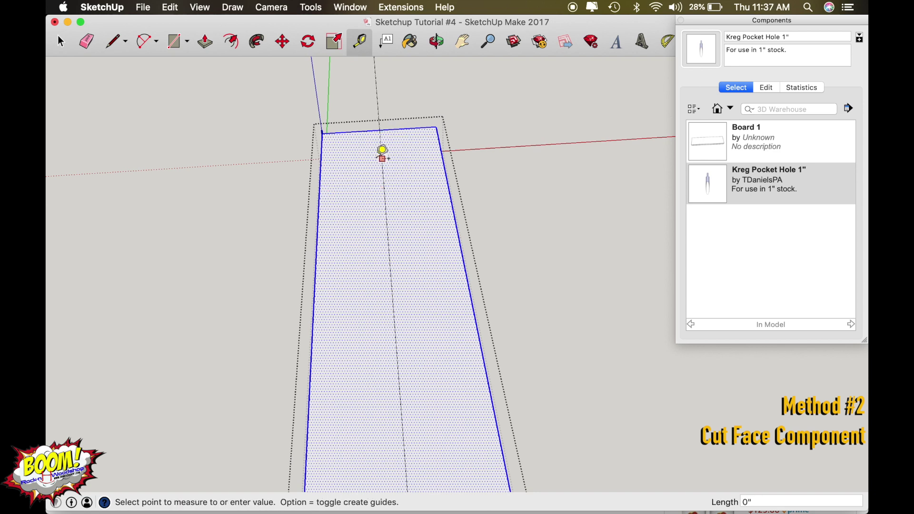
left_click(353, 159)
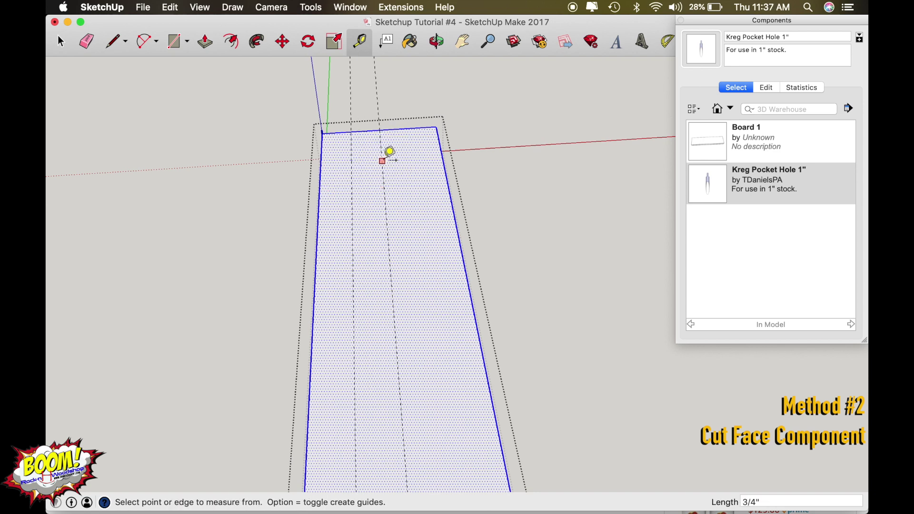
left_click(389, 153)
left_click(417, 151)
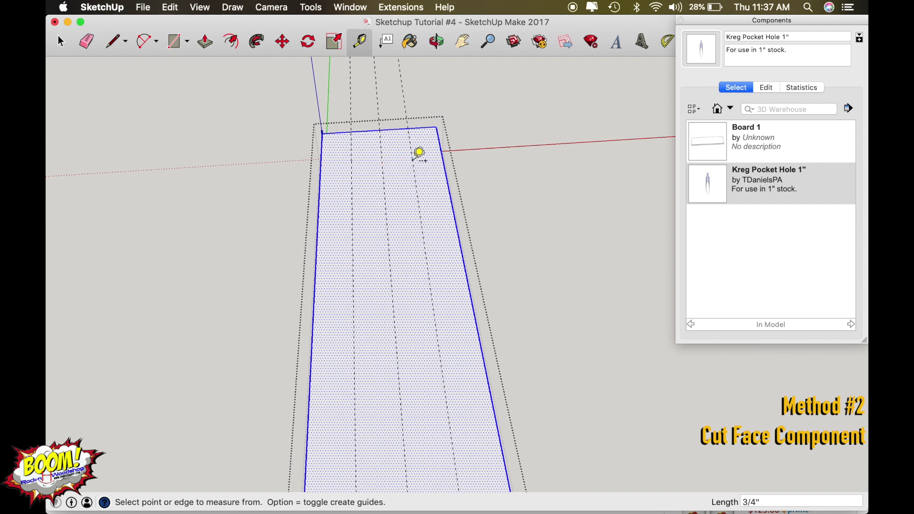
key("space")
left_click(384, 171)
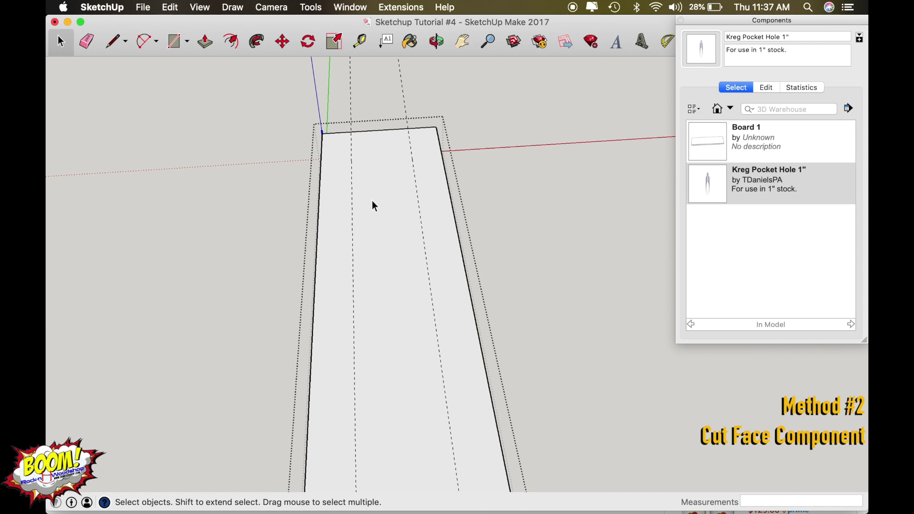
- Place a "Kreg Pocket Hole 1"" where each of the two guides meets the board's end edge nearest the origin
double_click(397, 180)
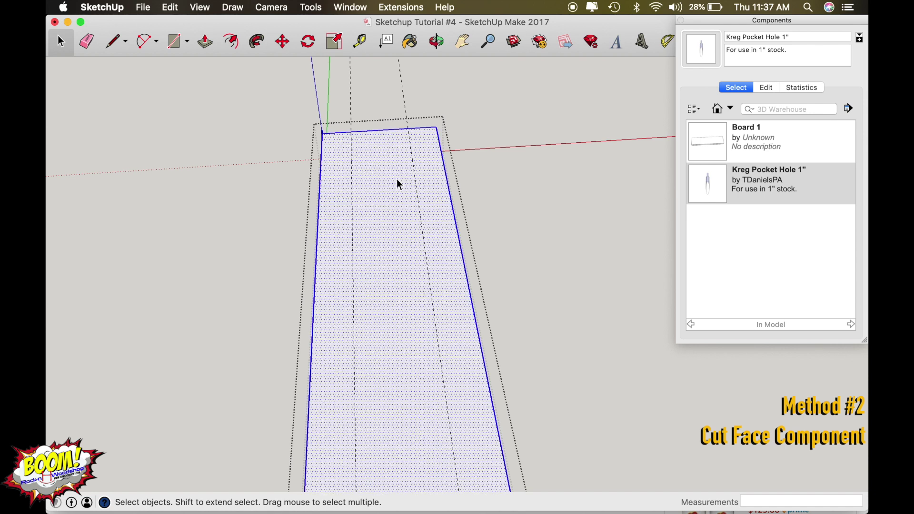
left_click(747, 187)
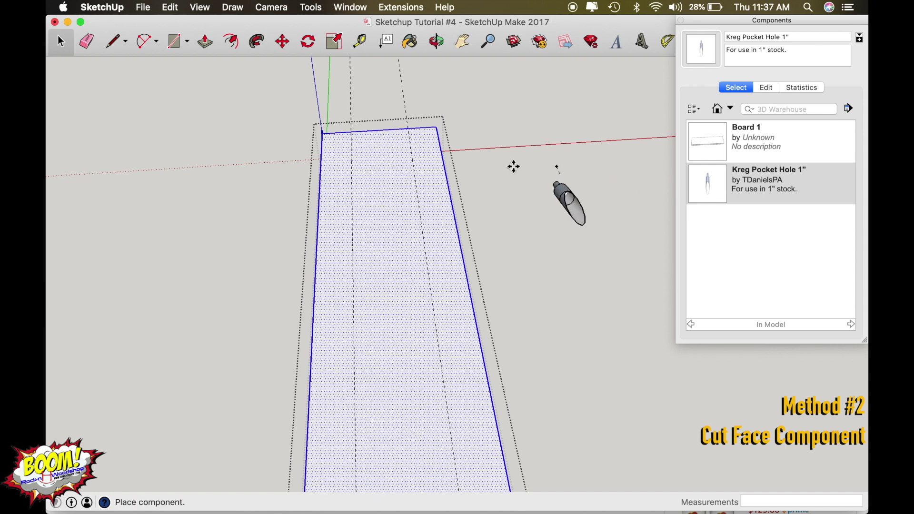
left_click(407, 130)
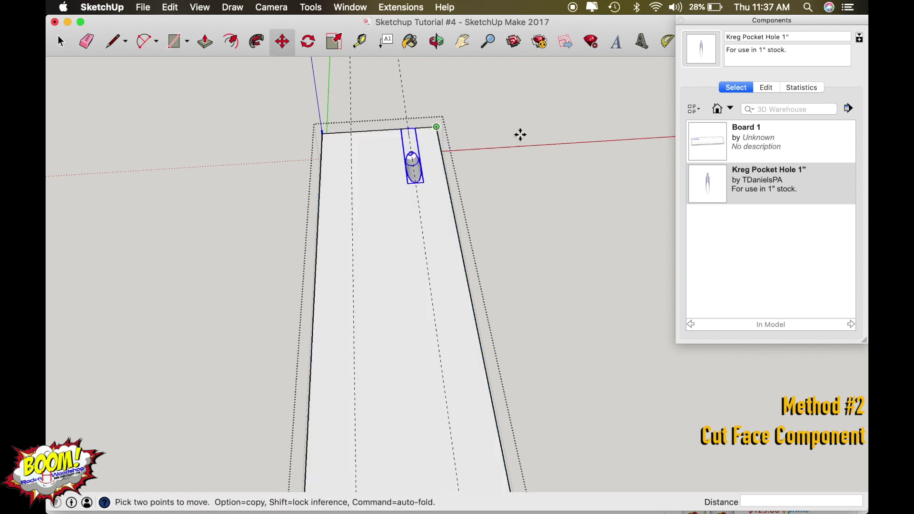
left_click(350, 133)
- Place a "Kreg Pocket Hole 1"" near the board's opposite end, on the guide farther from the green axis
key("o")
scroll(444, 345, "down", 5)
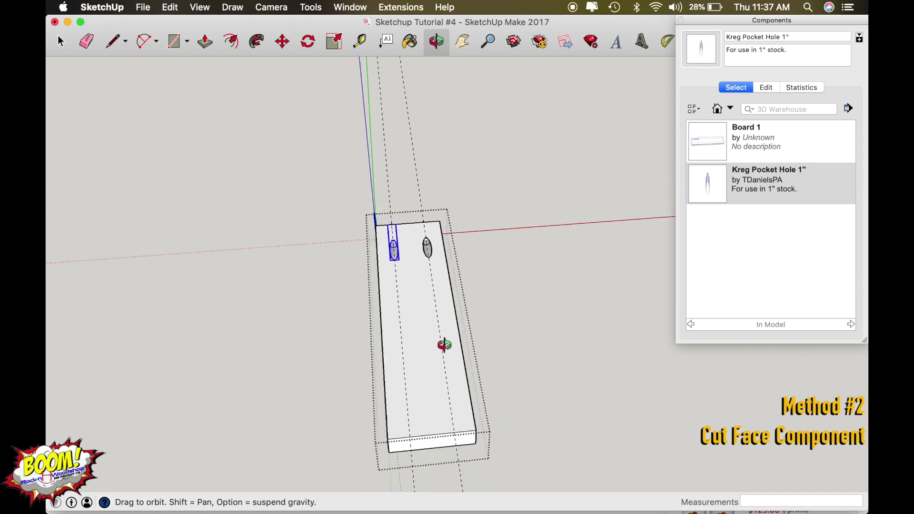
scroll(433, 418, "up", 6)
left_click_drag(433, 413, 456, 328)
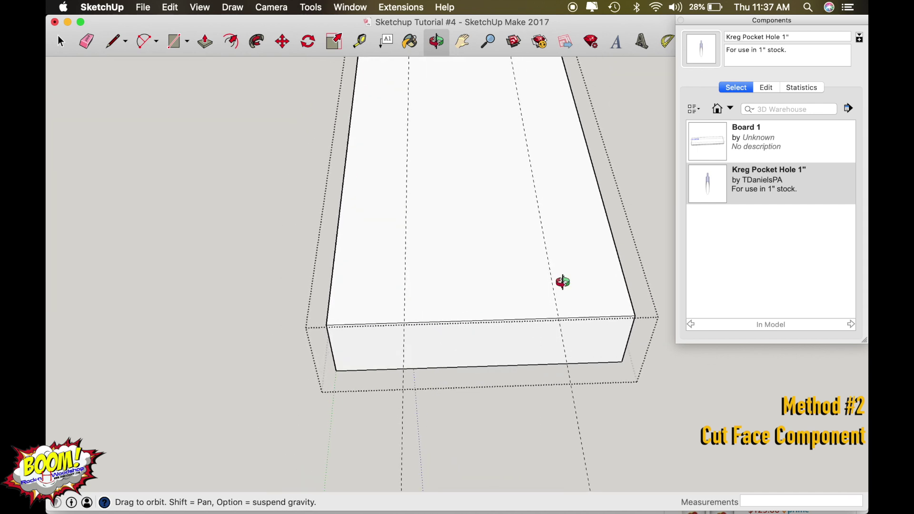
left_click(762, 190)
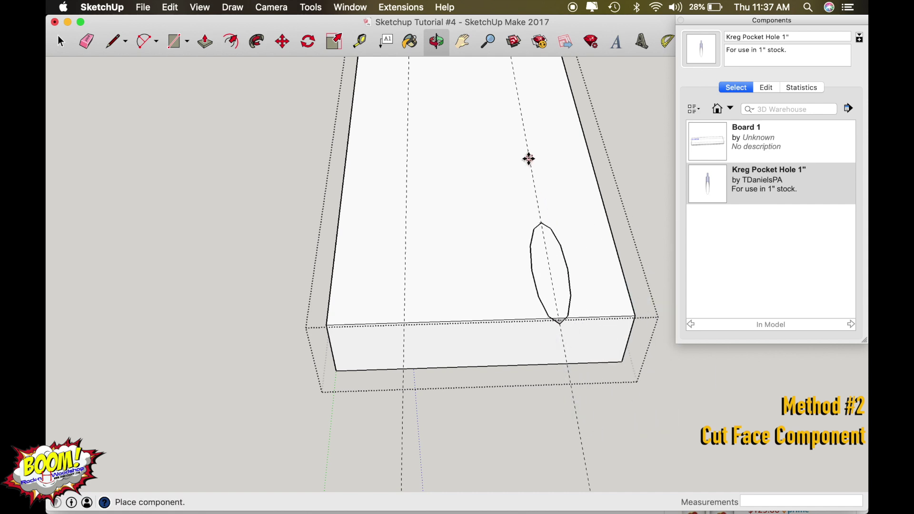
left_click(524, 138)
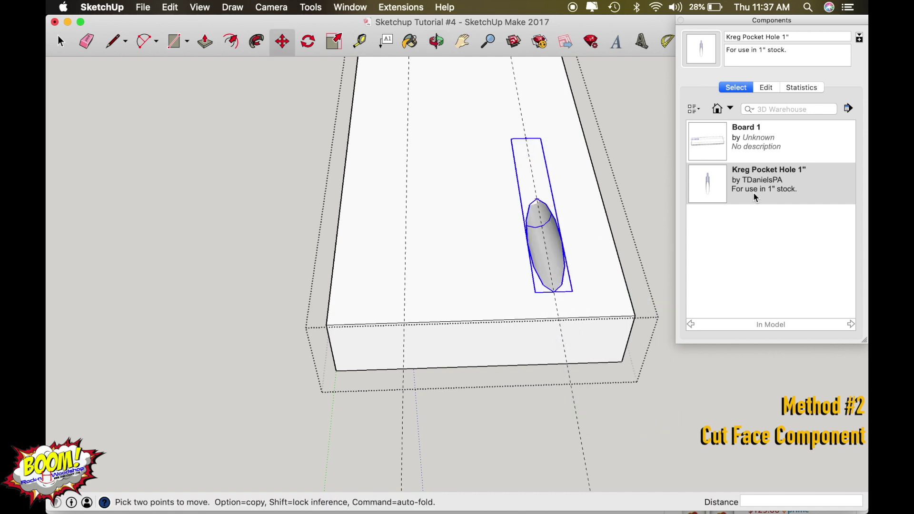
- Place a second "Kreg Pocket Hole 1"" near the far end, on the guide closer to the green axis, and rotate it end for end
left_click(749, 190)
left_click(407, 134)
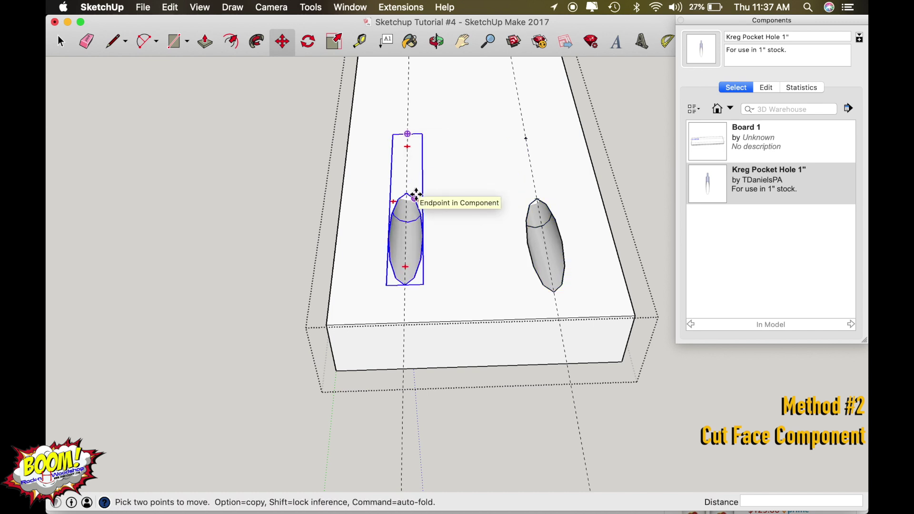
key("q")
left_click(409, 145)
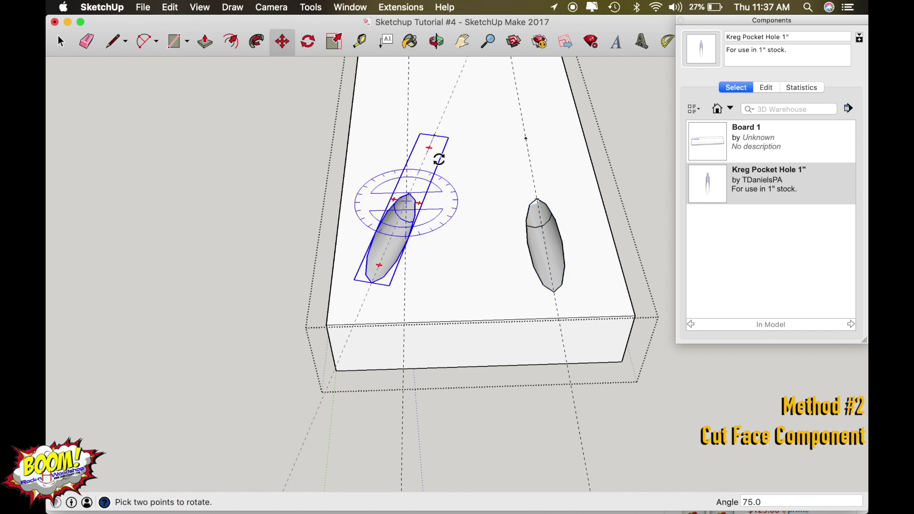
left_click(406, 245)
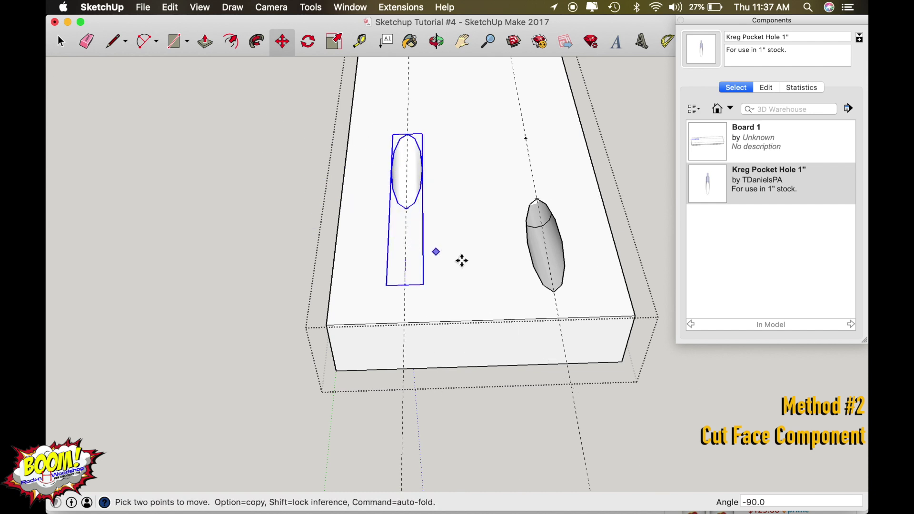
- Rotate the other far-end pocket hole, on the guide farther from the green axis, end for end
key("space")
left_click(529, 244)
key("m")
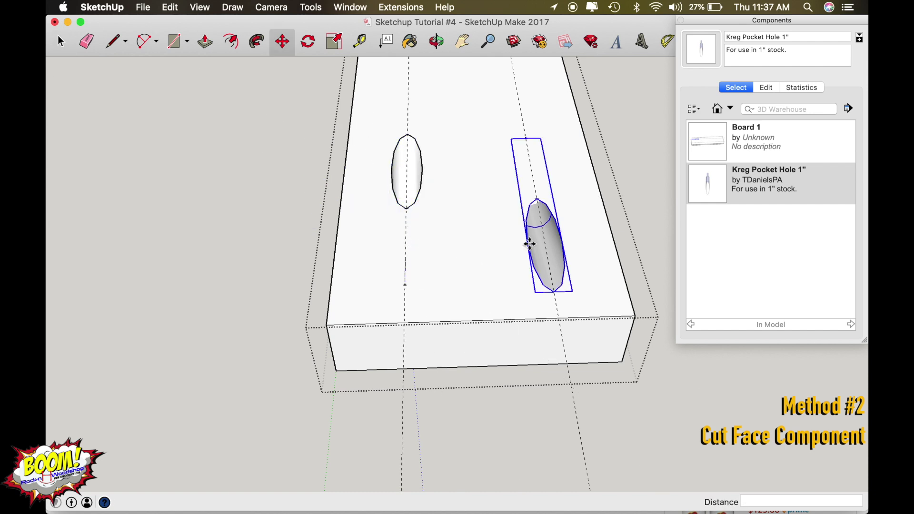
left_click(529, 151)
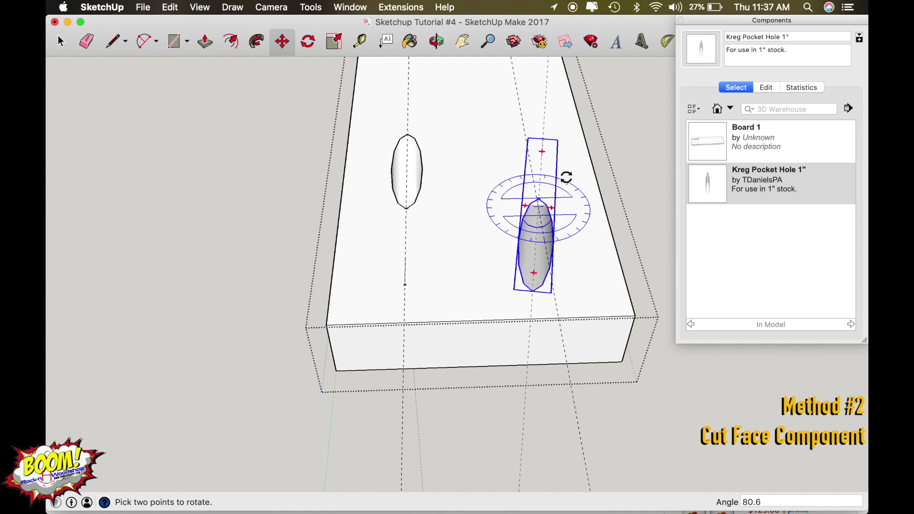
left_click(547, 268)
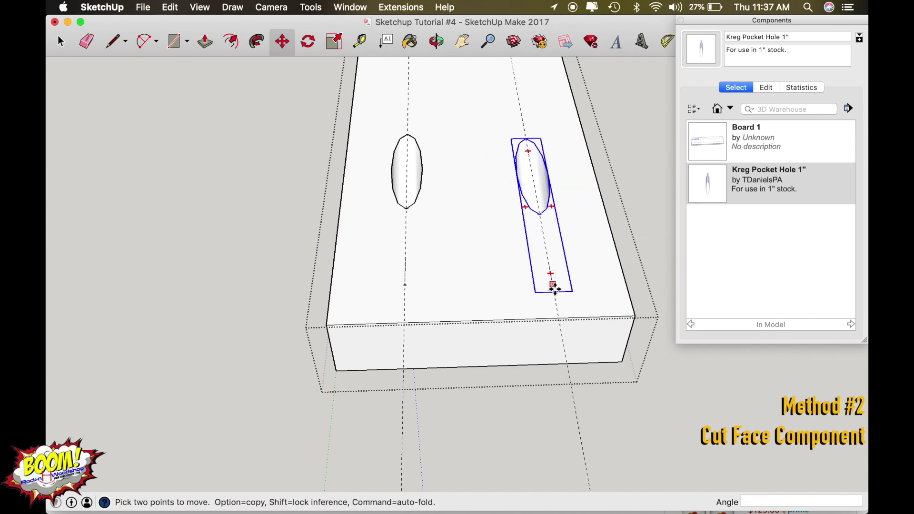
- Move both far-end pocket holes along their guides so their reference points meet the board's end edge
left_click(553, 292)
left_click(562, 318)
key("space")
left_click(405, 206)
key("m")
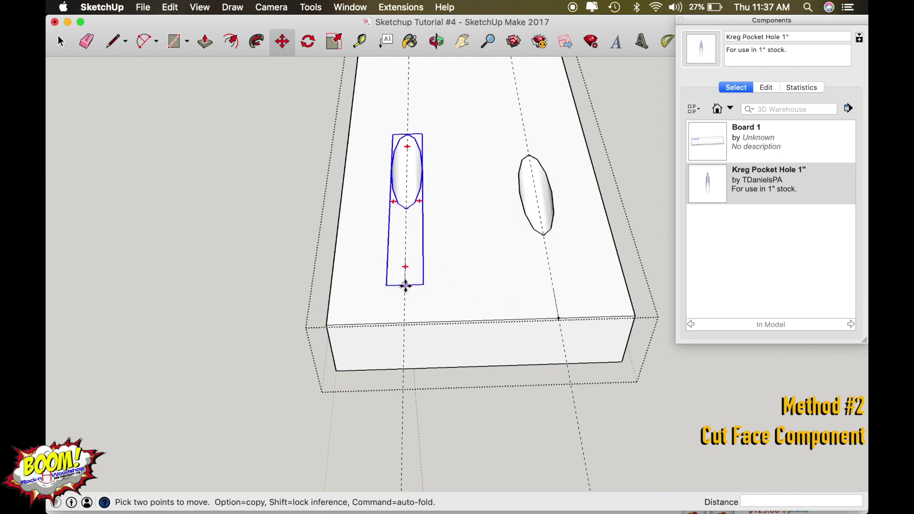
left_click(405, 285)
left_click(404, 323)
key("space")
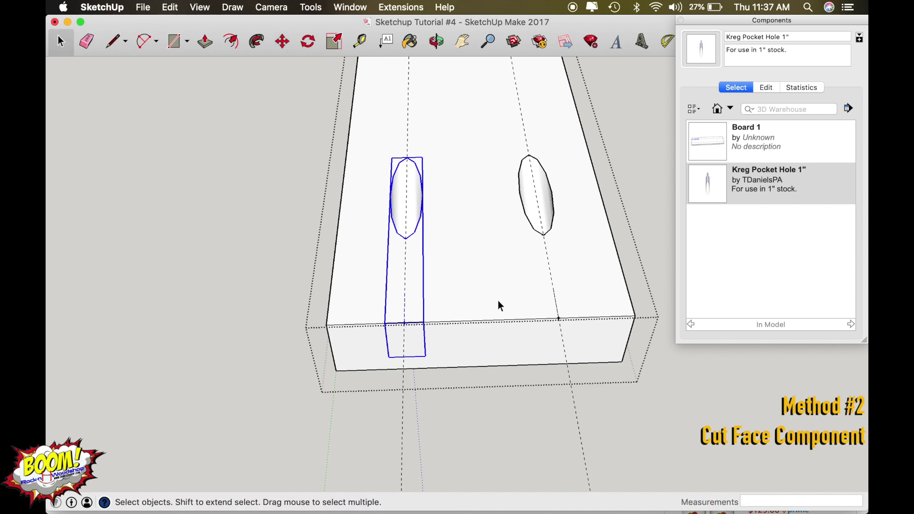
- Review the four pocket holes across the whole board and close "Board 1" for editing
key("o")
scroll(498, 300, "down", 5)
left_click_drag(497, 299, 379, 276)
scroll(449, 223, "up", 4)
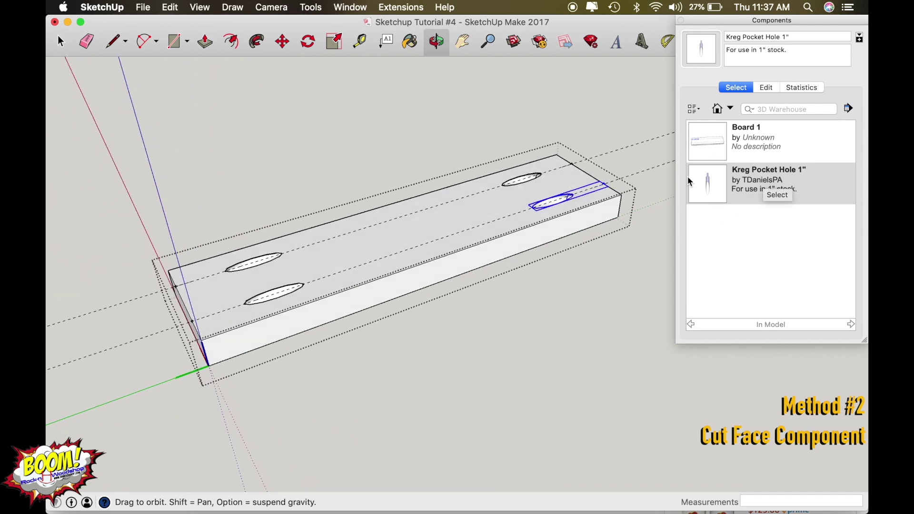
key("space")
left_click(544, 328)
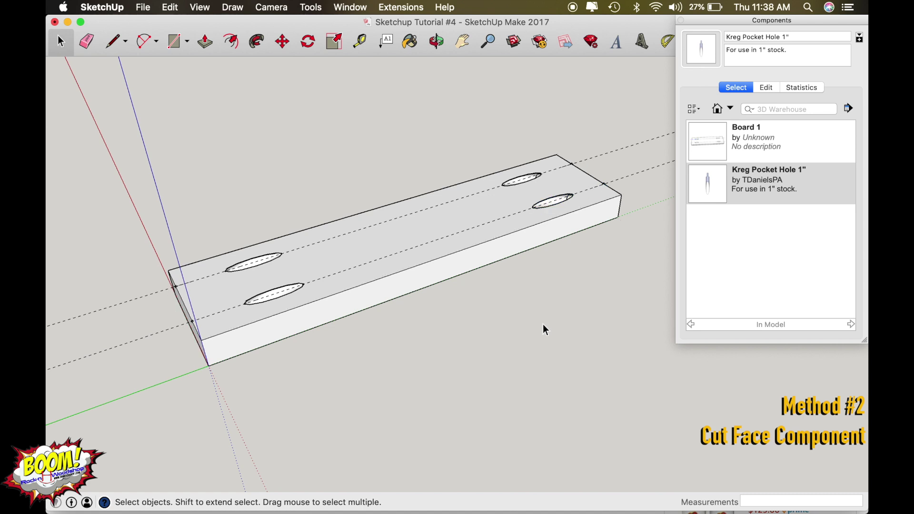
- Inside "Board 1", draw a circle of radius 1/8" near mid-board on the guide closer to the green axis
key("o")
scroll(393, 261, "up", 5)
scroll(375, 323, "down", 5)
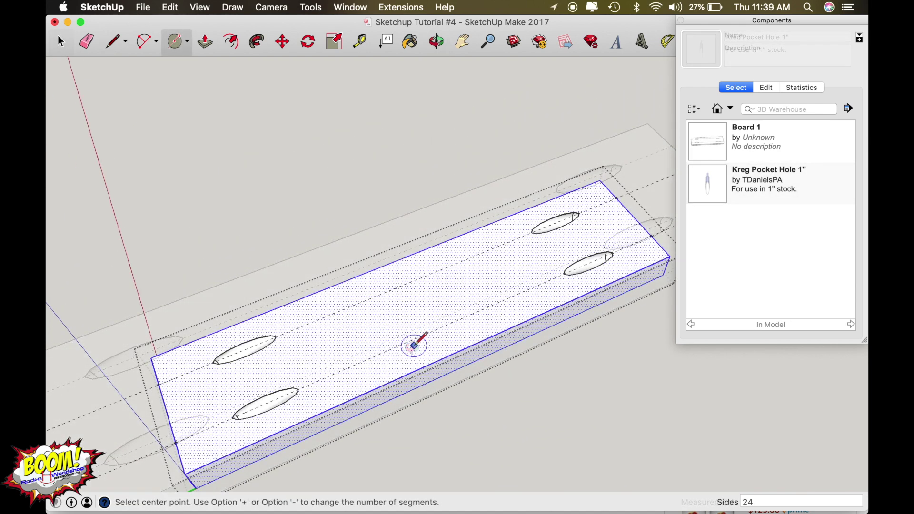
left_click(414, 339)
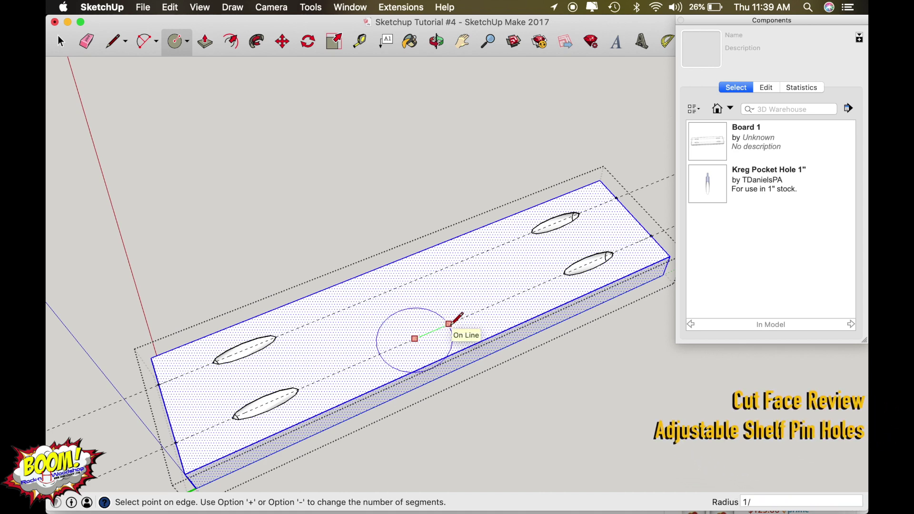
type("1/8")
key("Return")
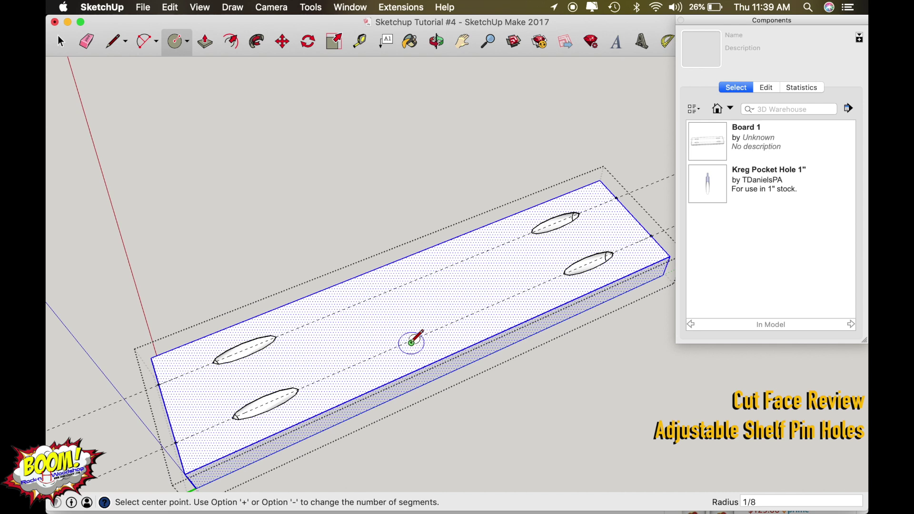
- Draw a larger concentric circle of about 7/32" radius around the 1/8" circle
scroll(413, 341, "up", 5)
scroll(414, 341, "up", 2)
left_click(426, 326)
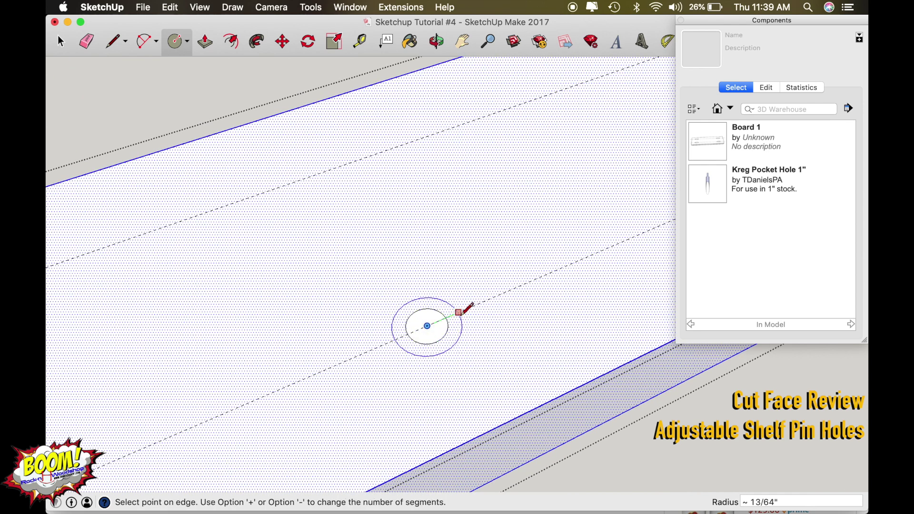
left_click(462, 313)
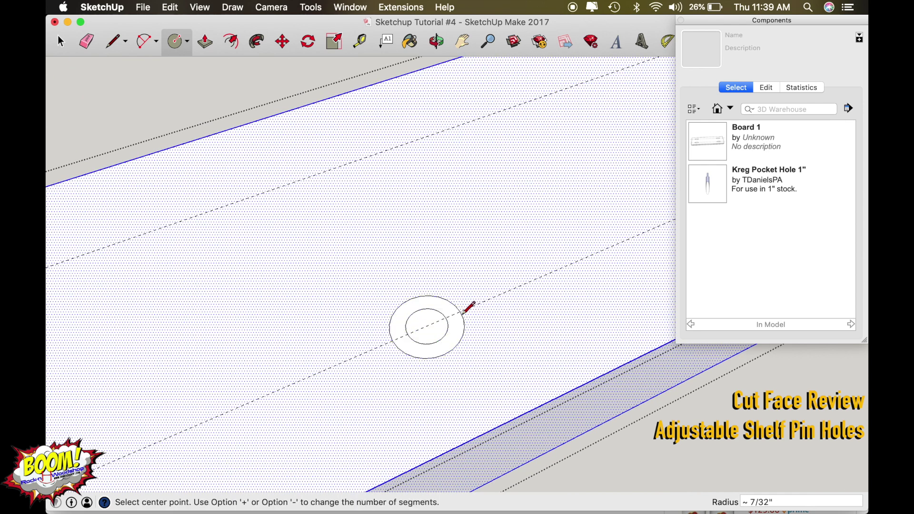
- Push the inner circle's face .25" down into the board
key("p")
left_click(423, 327)
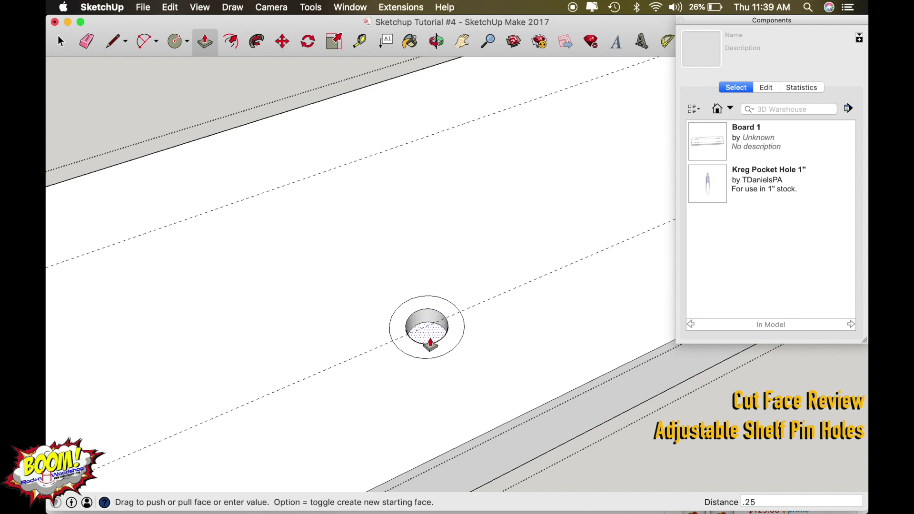
key("Return")
key("space")
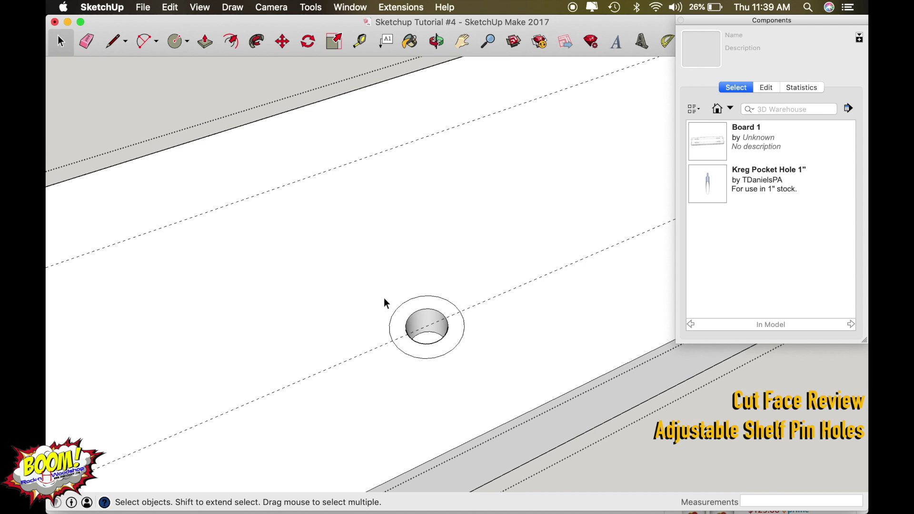
- Make the recess and its surrounding ring a component named "Hole", glued to Any with Cut opening enabled
left_click_drag(351, 288, 521, 367)
type("g")
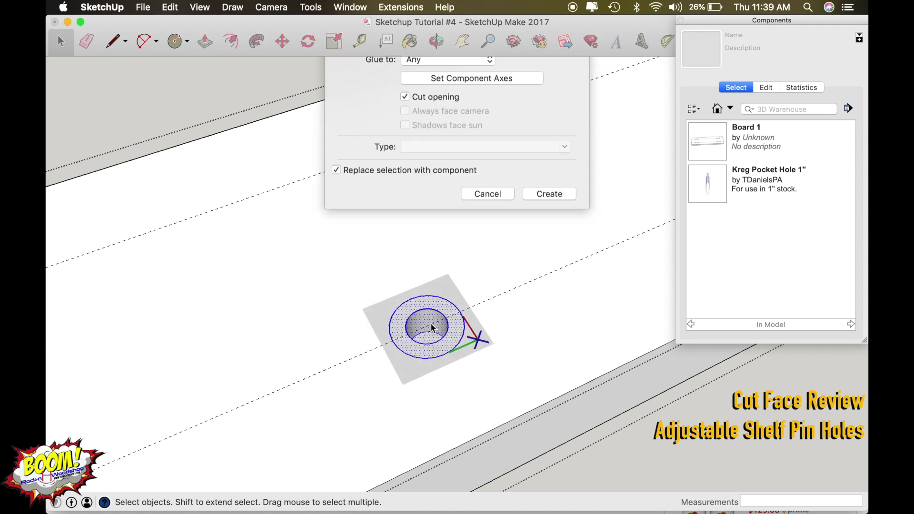
type("Hole")
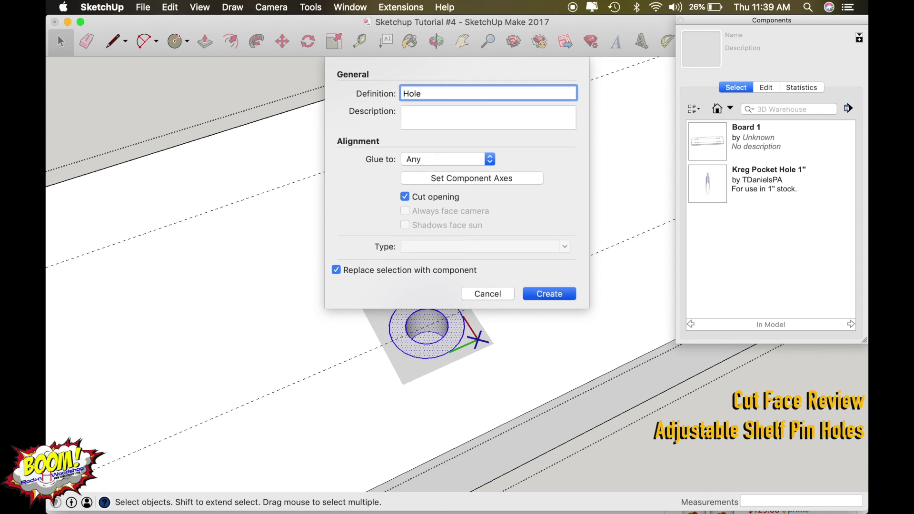
key("Return")
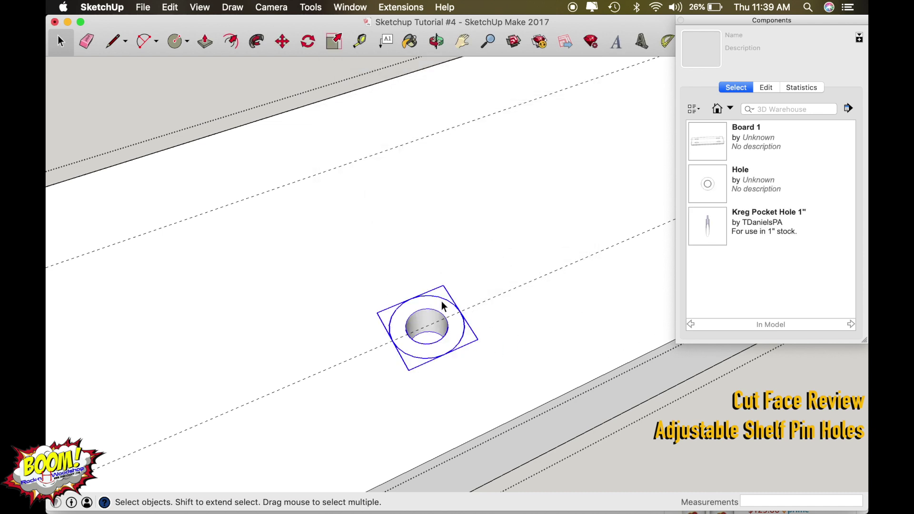
- Delete the outer circle inside the "Hole" component and close it for editing
triple_click(450, 314)
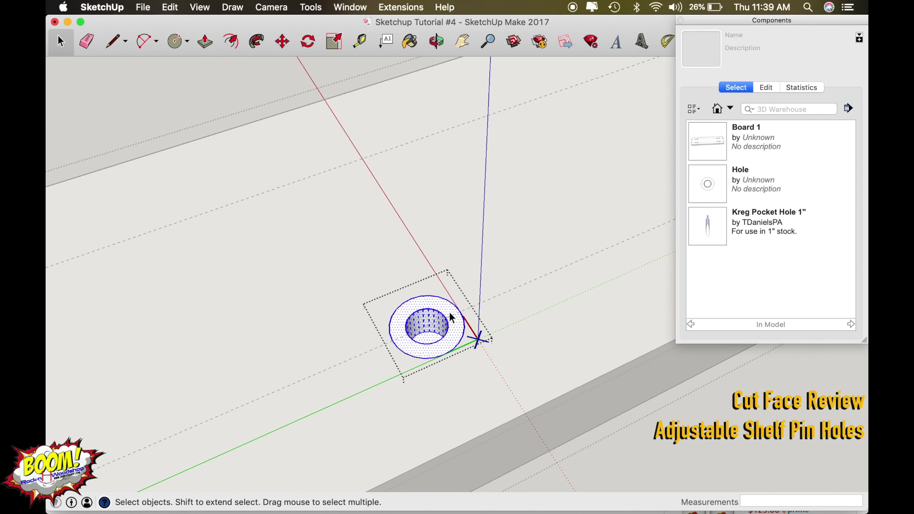
left_click(443, 298)
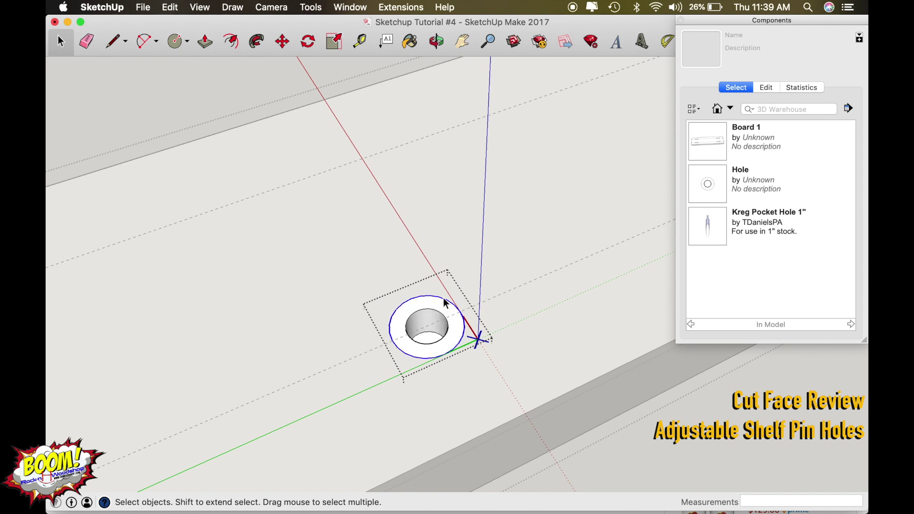
key("Delete")
left_click(298, 363)
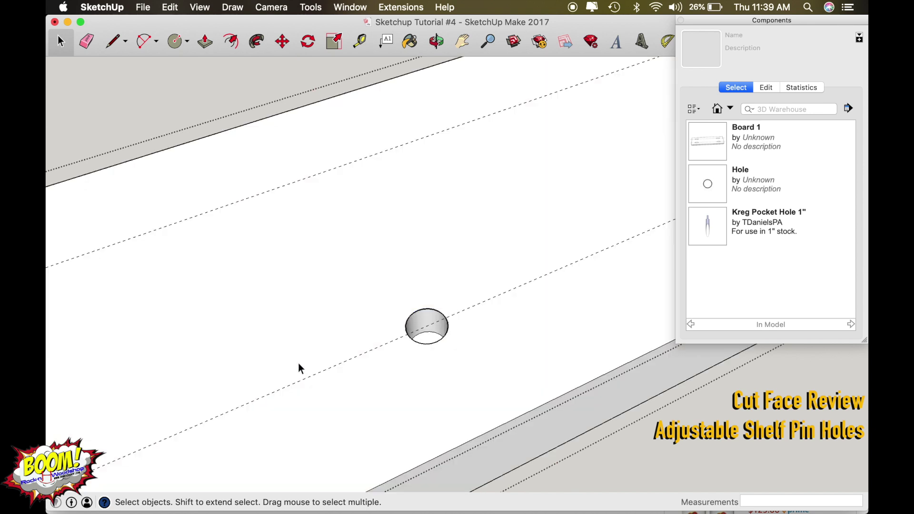
- Place a copy of "Hole" on the board's top face and move it onto the guide farther from the green axis
left_click(748, 176)
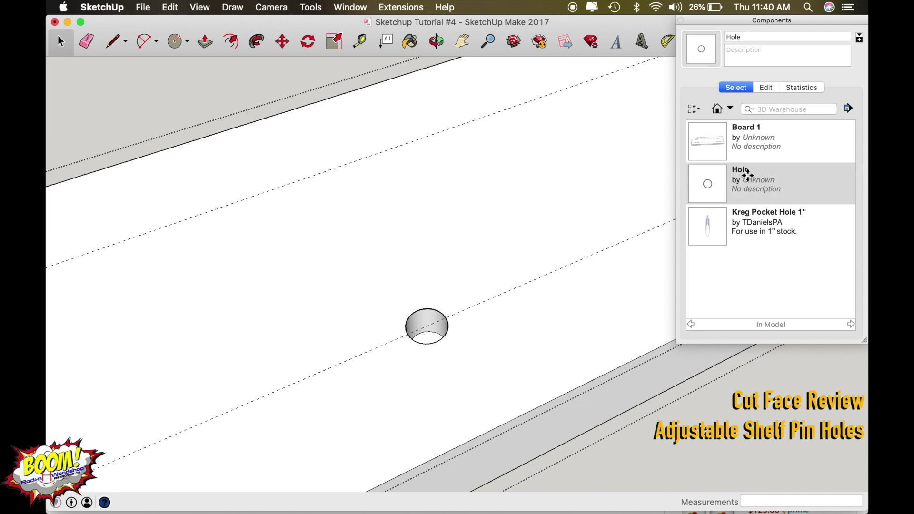
left_click(353, 162)
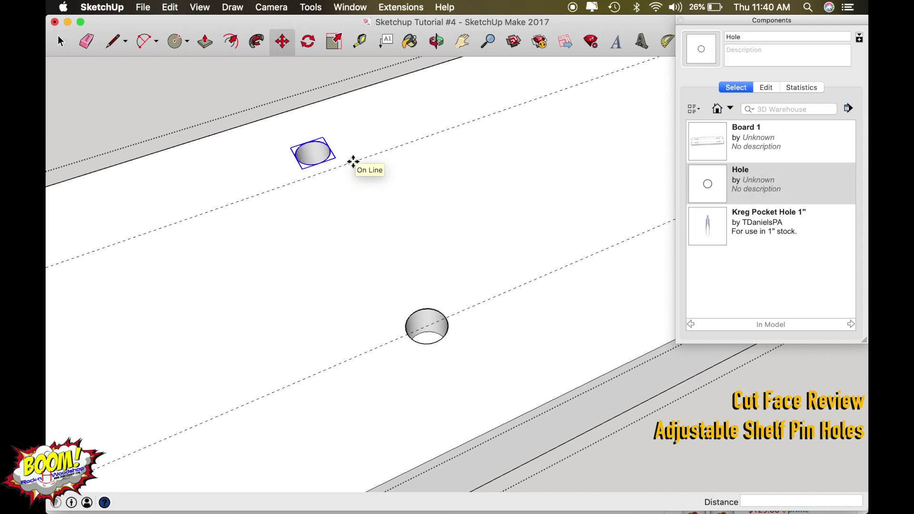
left_click(319, 164)
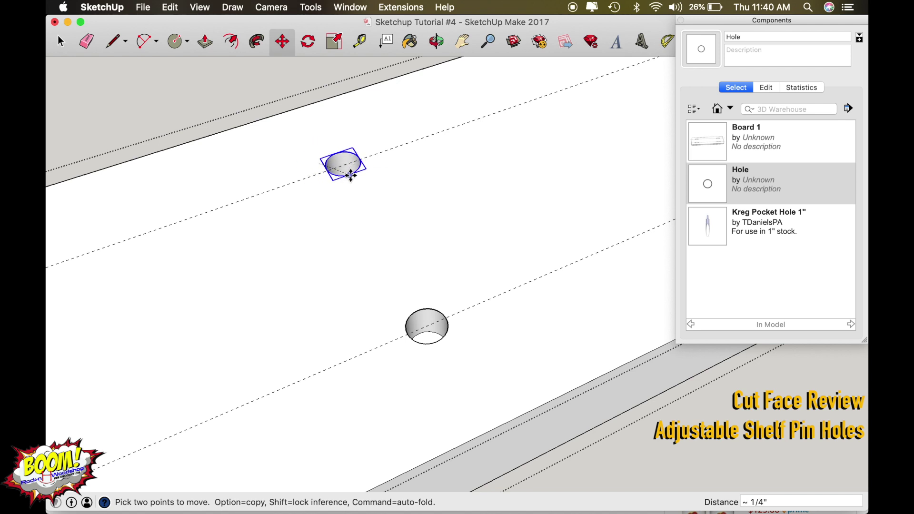
left_click(351, 176)
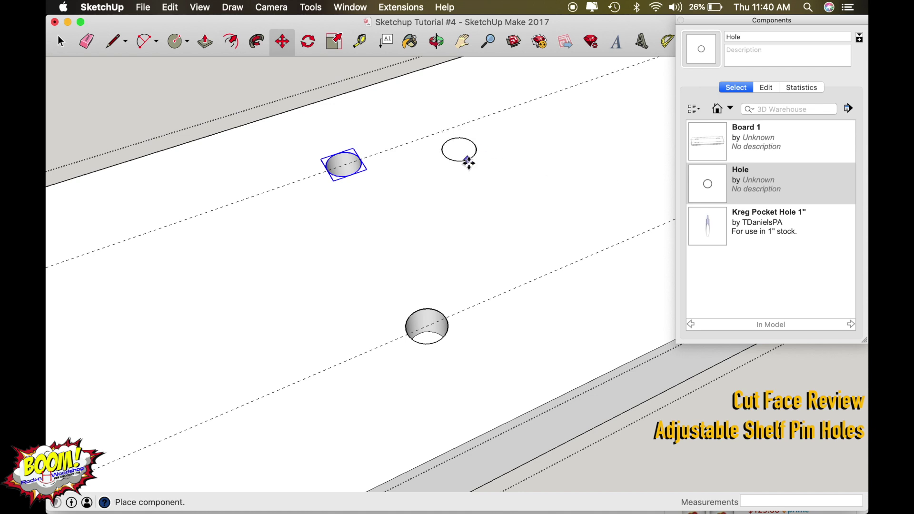
- Place five more copies of "Hole" on the board's top face, scattered between the two guides
left_click(470, 177)
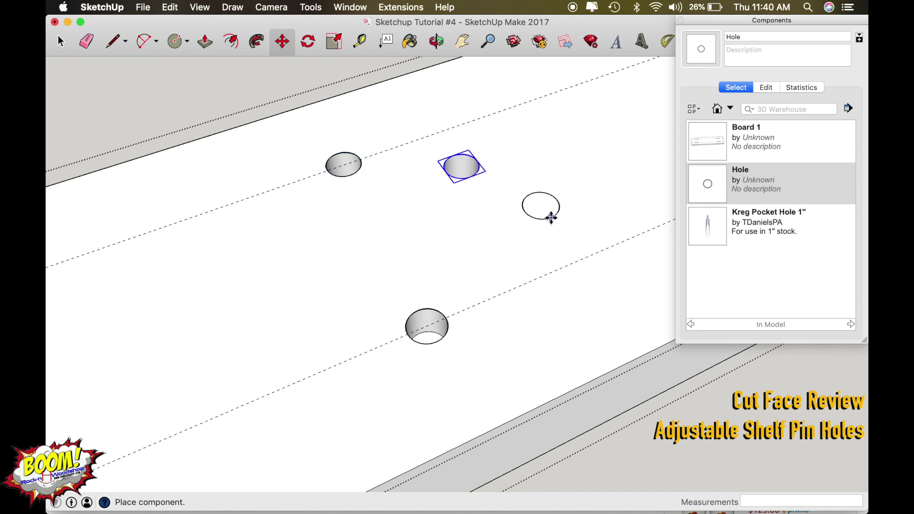
left_click(551, 218)
left_click(707, 184)
left_click(372, 262)
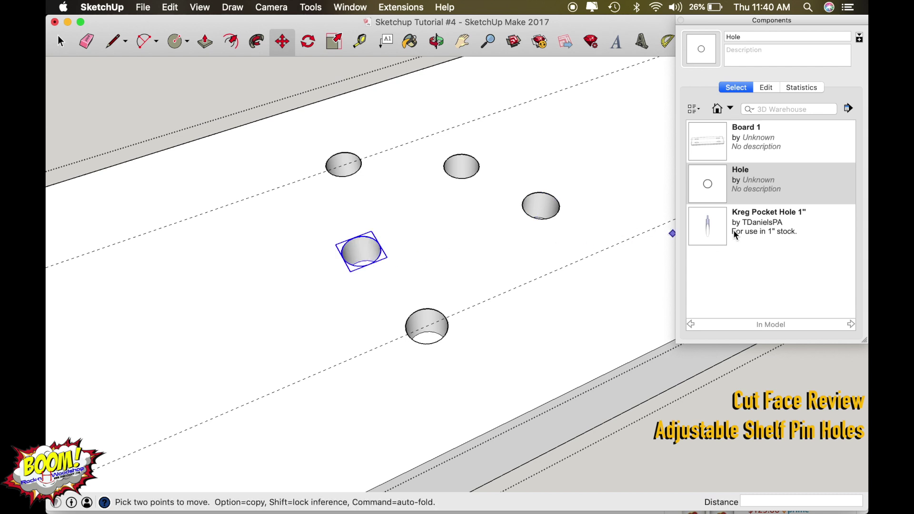
left_click(595, 148)
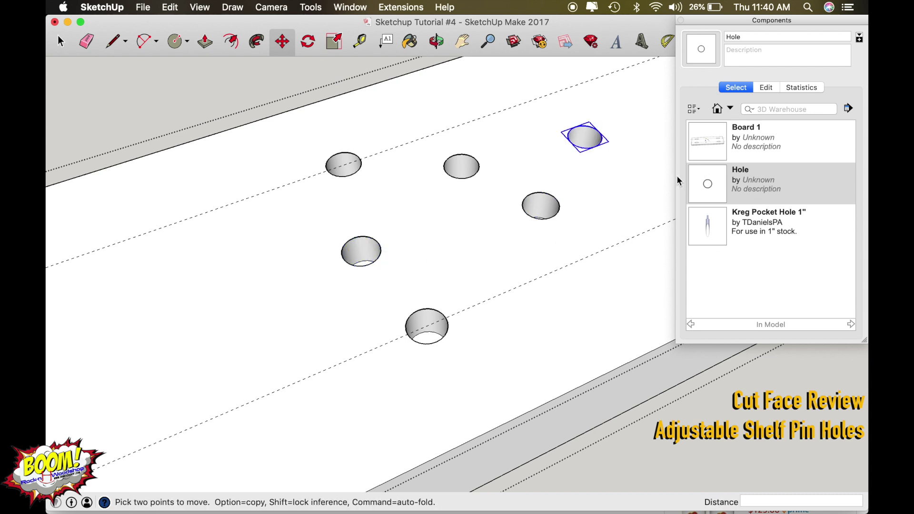
left_click(754, 177)
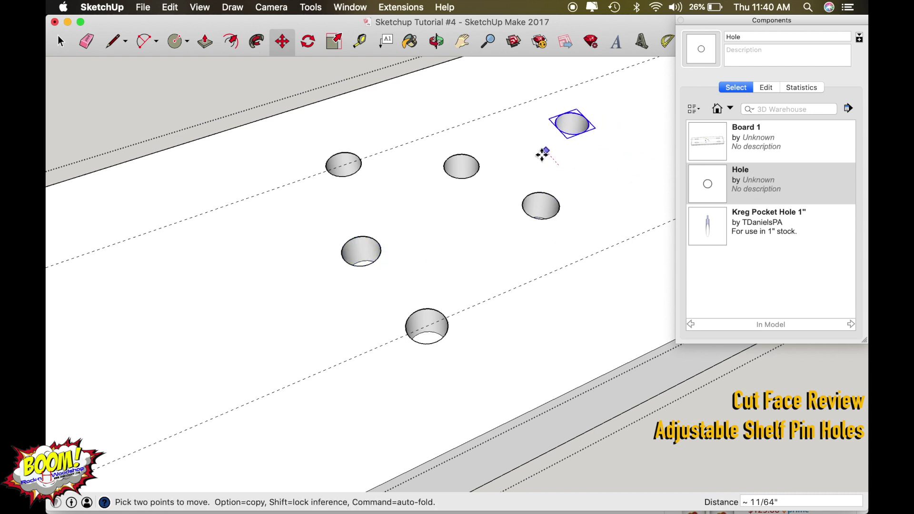
left_click(759, 180)
left_click(612, 198)
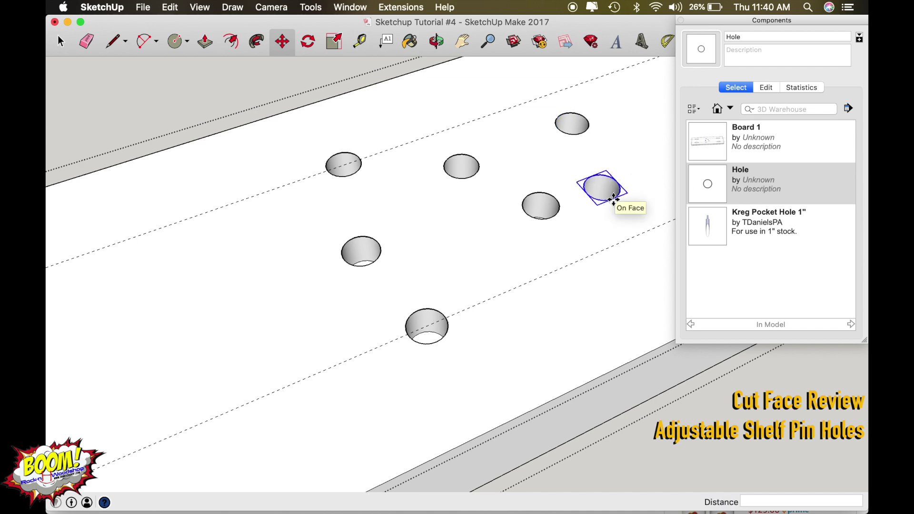
- Examine the shelf pin holes and pocket holes in the board from several angles, close up and as a whole
key("o")
scroll(576, 201, "down", 8)
left_click_drag(574, 201, 216, 248, "shift")
scroll(468, 211, "up", 8)
left_click_drag(468, 212, 522, 115)
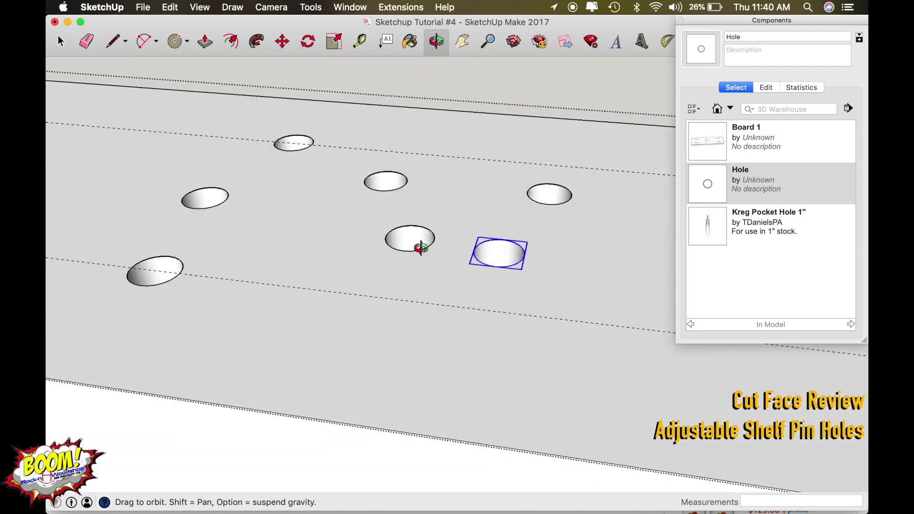
scroll(421, 247, "down", 10)
scroll(283, 223, "up", 5)
left_click_drag(286, 220, 423, 196)
scroll(308, 215, "down", 8)
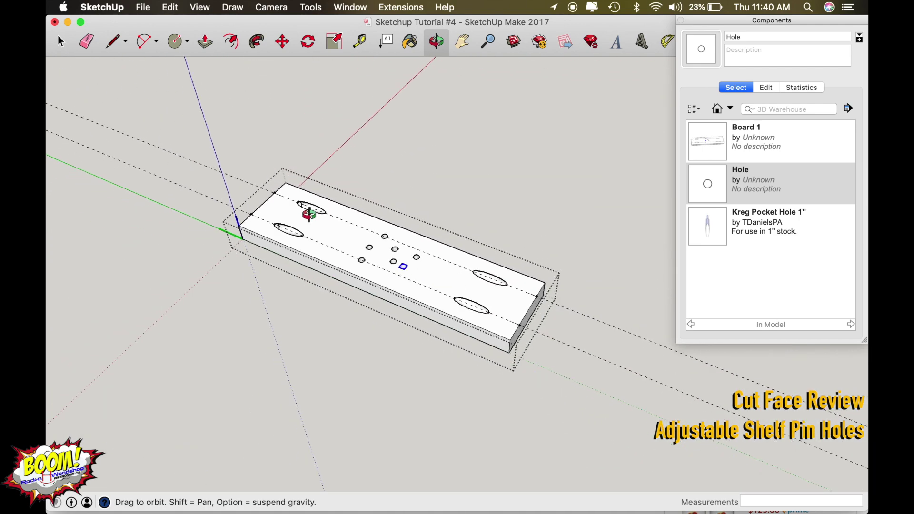
left_click_drag(360, 261, 486, 316)
key("space")
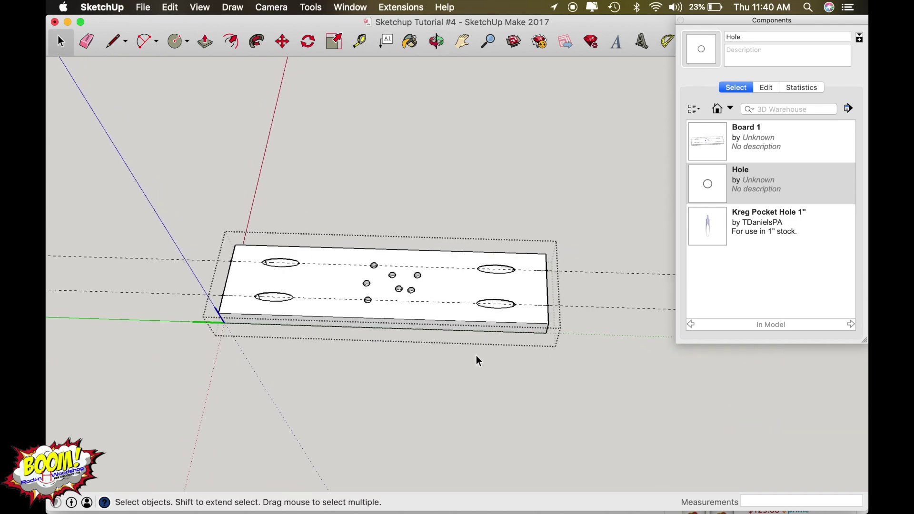